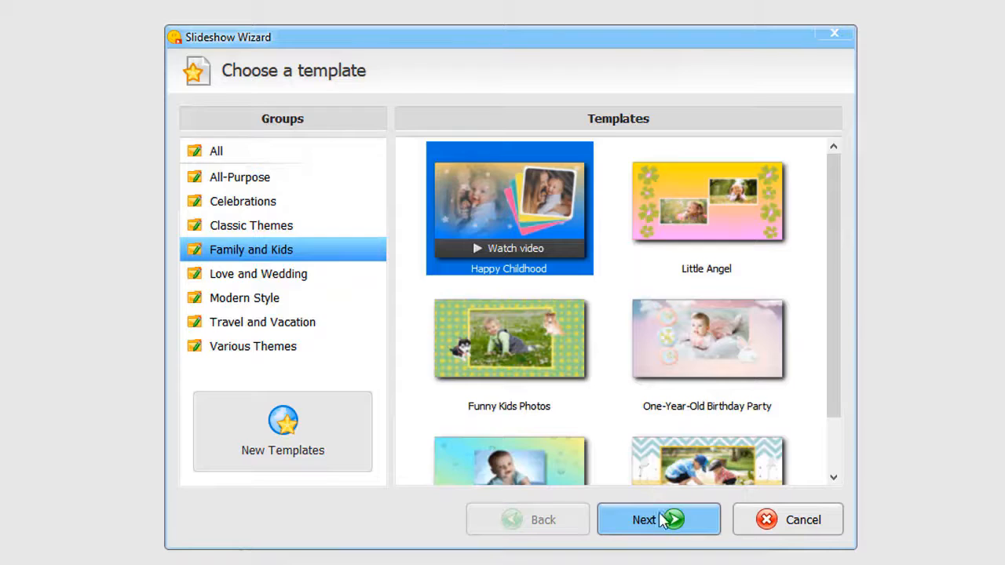
Accept the Happy Childhood template and add the photos from the happy birthday folder to the slideshow
{"action": "left_click", "coordinate": [660, 517]}
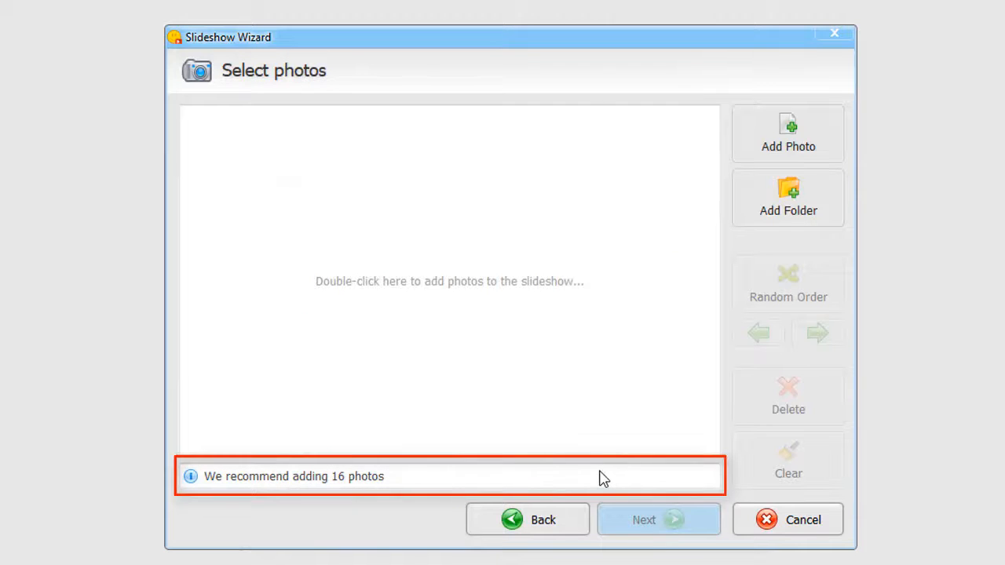
{"action": "left_click", "coordinate": [787, 203]}
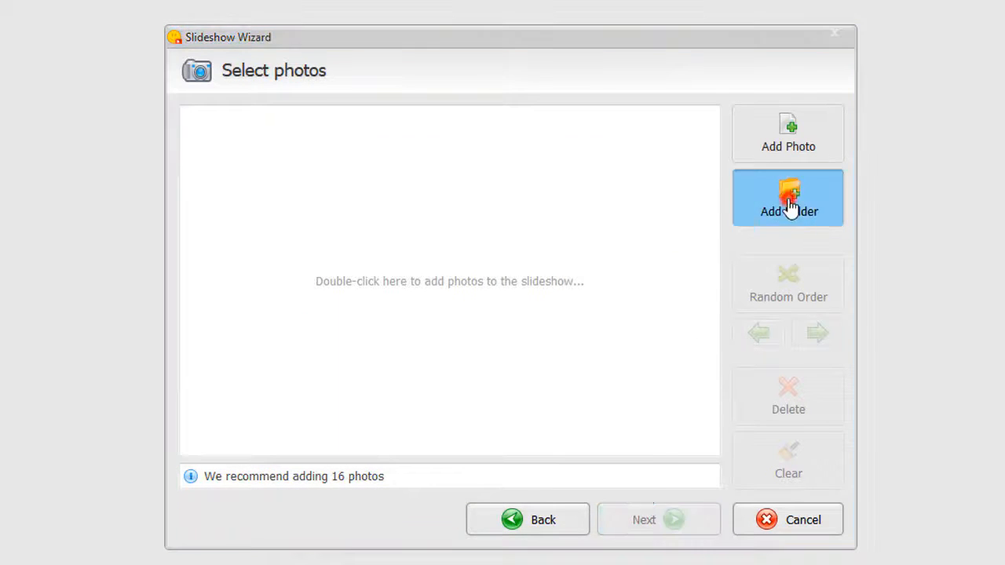
{"action": "left_click", "coordinate": [464, 388]}
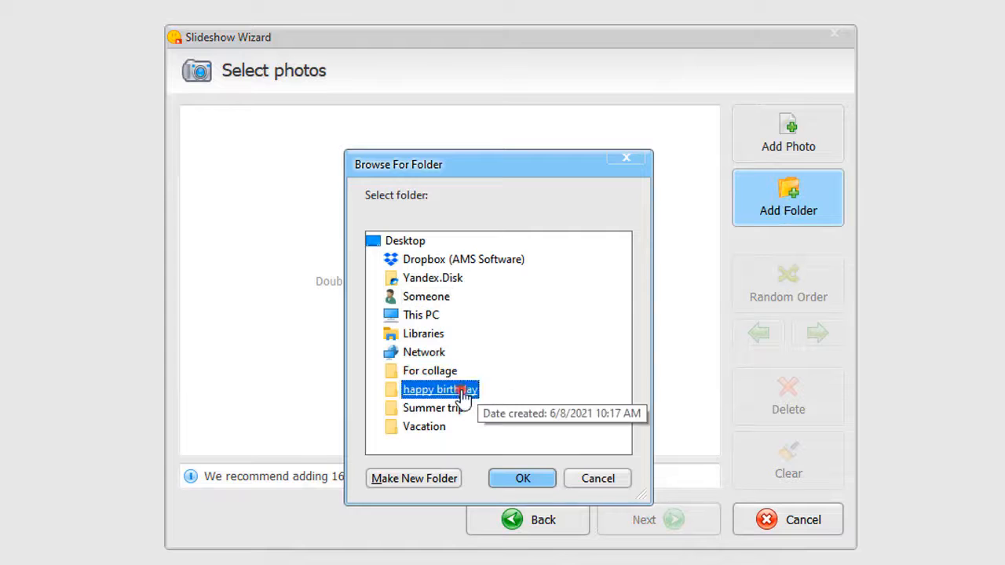
{"action": "left_click", "coordinate": [502, 472]}
{"action": "left_click", "coordinate": [618, 519]}
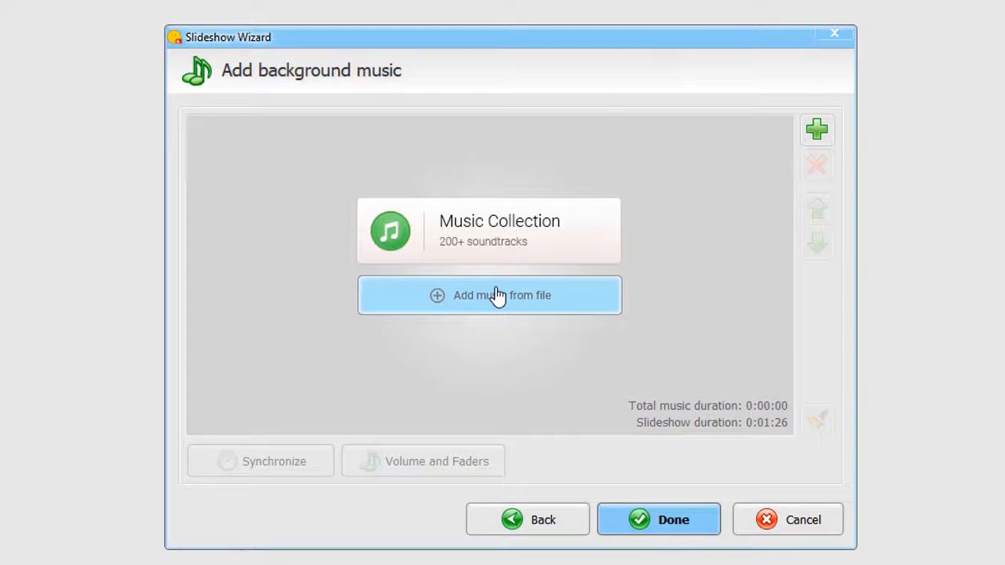
Add the Laughter And Smiles track from the Family and Kids music collection as background music and finish the wizard
{"action": "left_click", "coordinate": [501, 228]}
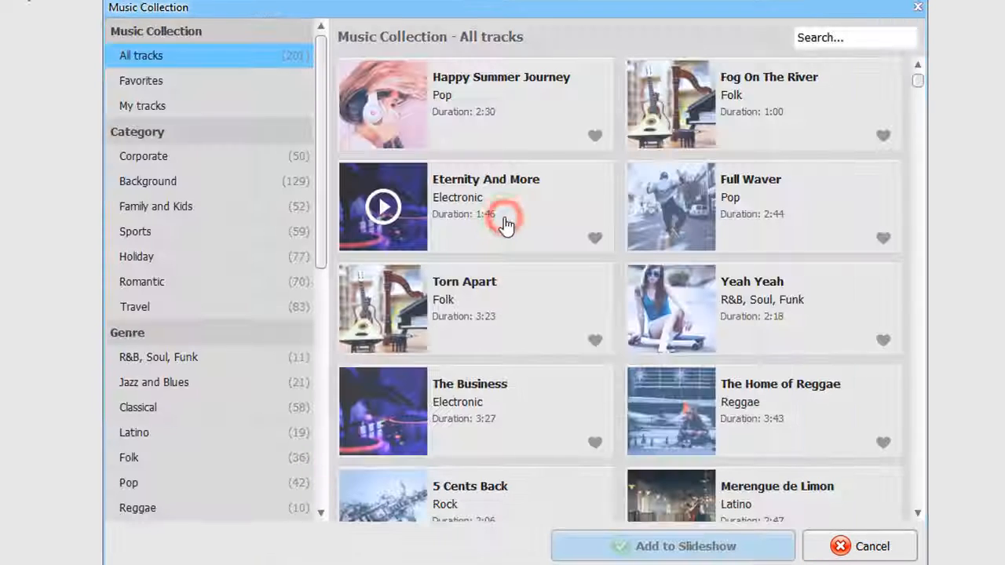
{"action": "left_click", "coordinate": [258, 205]}
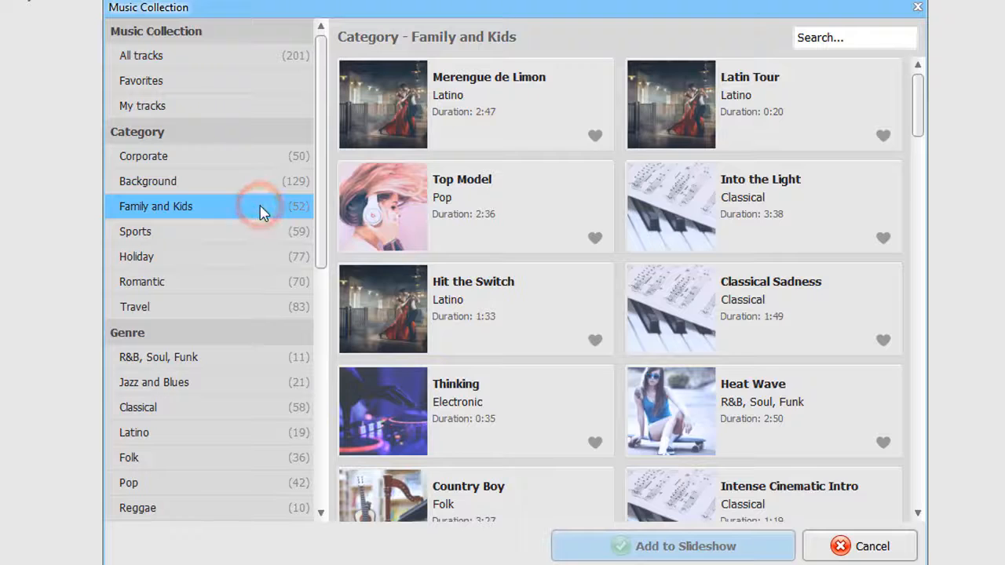
{"action": "left_click_drag", "start_coordinate": [920, 116], "coordinate": [918, 149]}
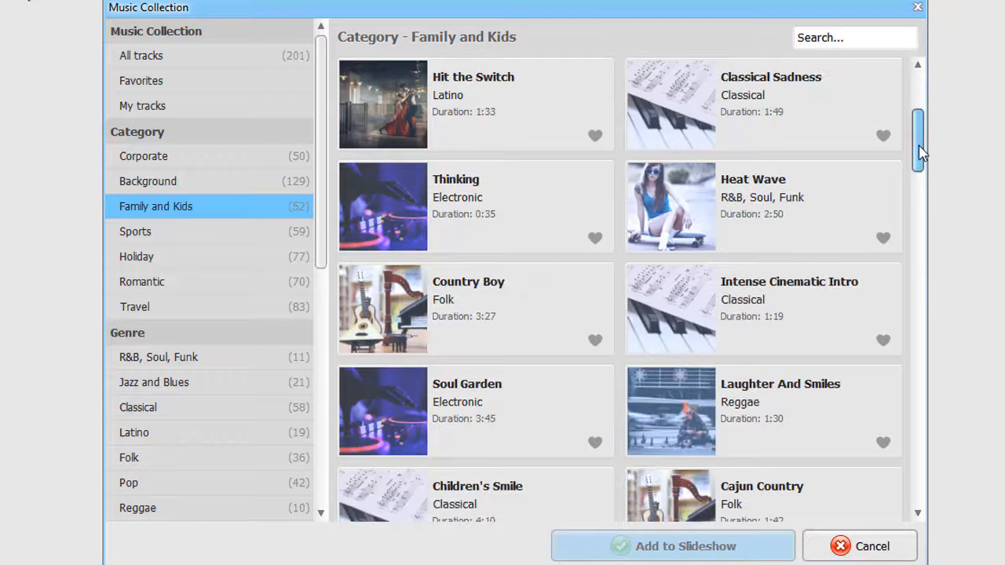
{"action": "left_click", "coordinate": [804, 396]}
{"action": "left_click", "coordinate": [748, 547]}
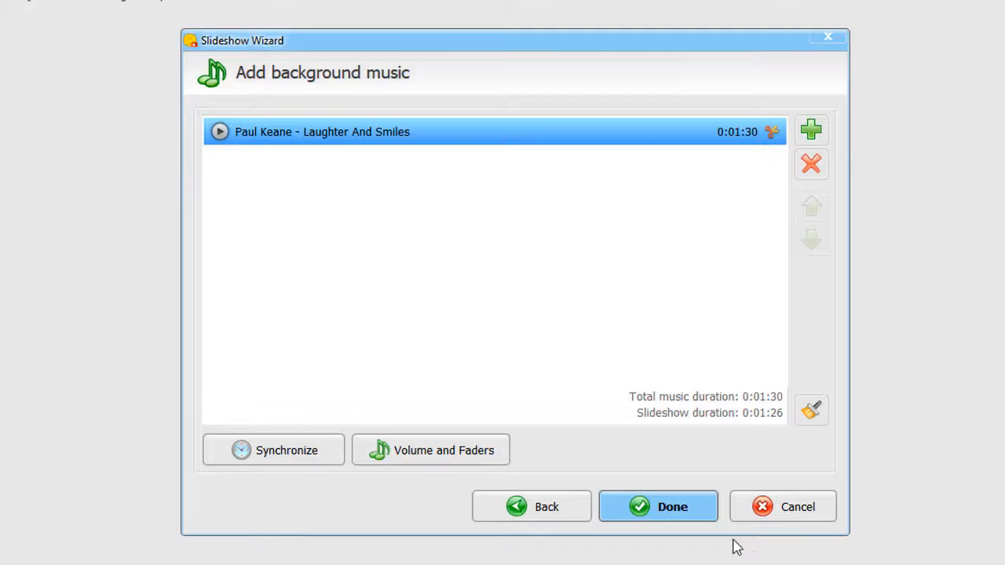
{"action": "left_click", "coordinate": [676, 510]}
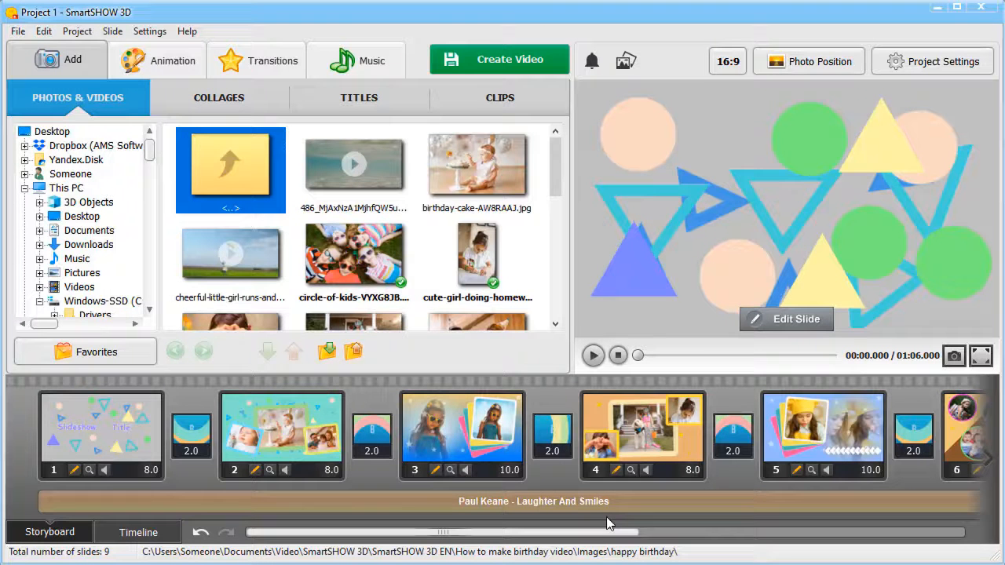
Set the title slide's text to the child's first name and "Happy Birthday", and preview the slideshow at slide 3
{"action": "right_click", "coordinate": [88, 429]}
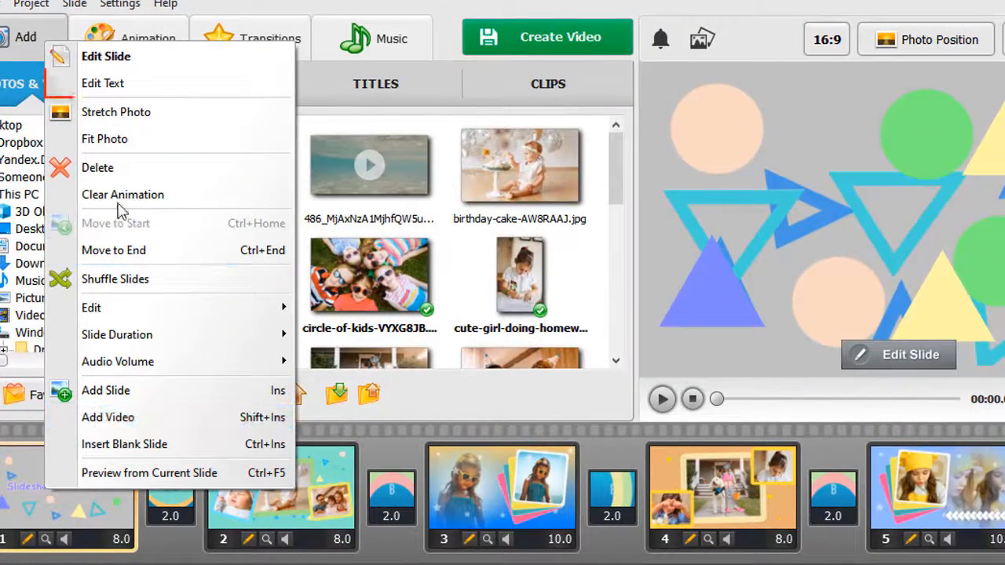
{"action": "left_click", "coordinate": [109, 83]}
{"action": "type", "text": "Lily"}
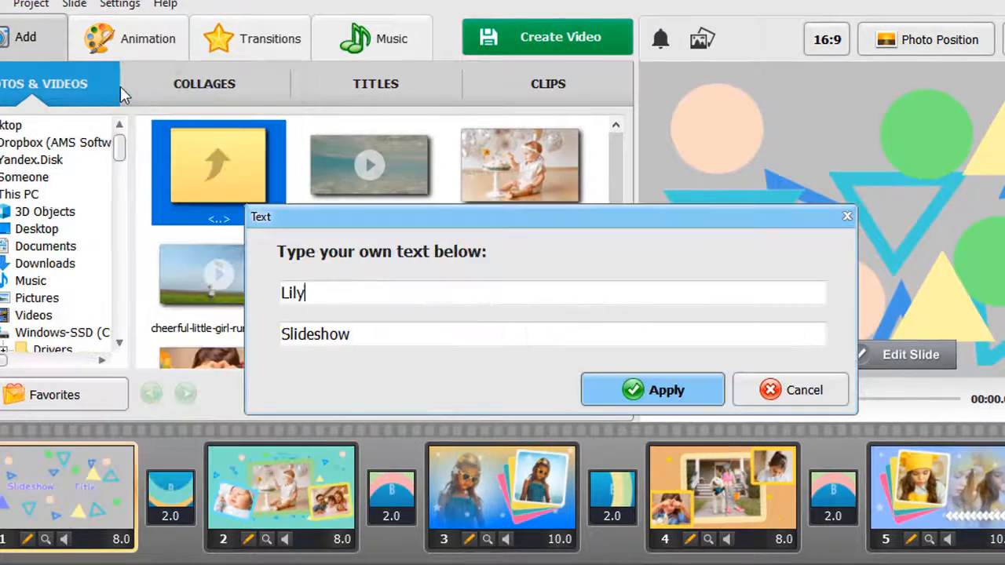
{"action": "double_click", "coordinate": [345, 335]}
{"action": "type", "text": "Happy Birthday"}
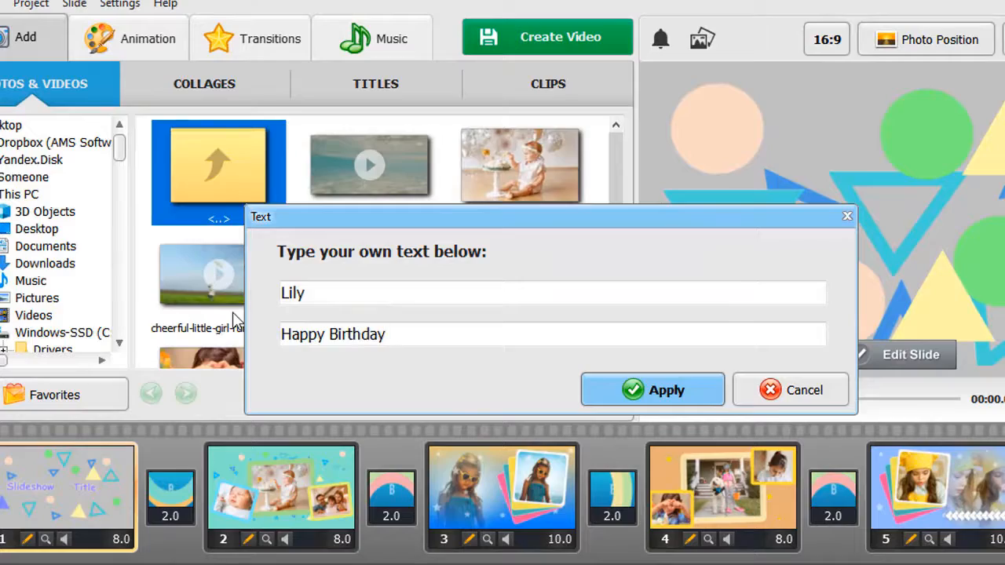
{"action": "left_click", "coordinate": [619, 388]}
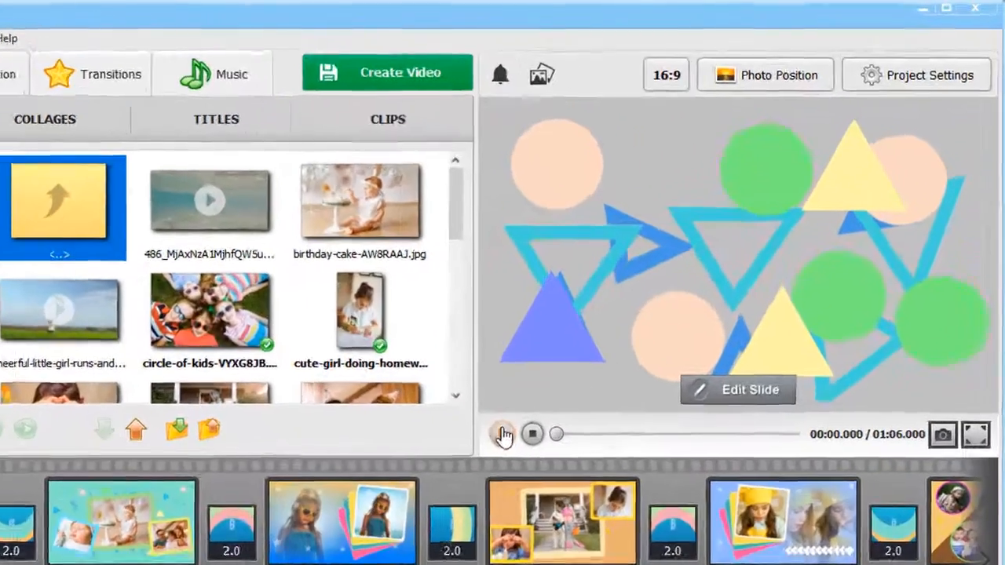
{"action": "left_click", "coordinate": [502, 435]}
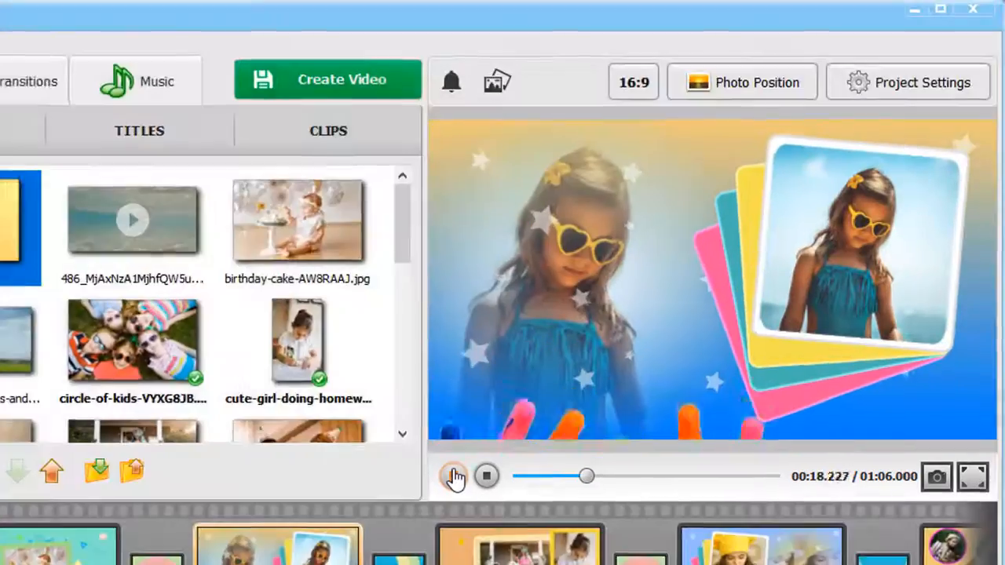
{"action": "left_click", "coordinate": [454, 476]}
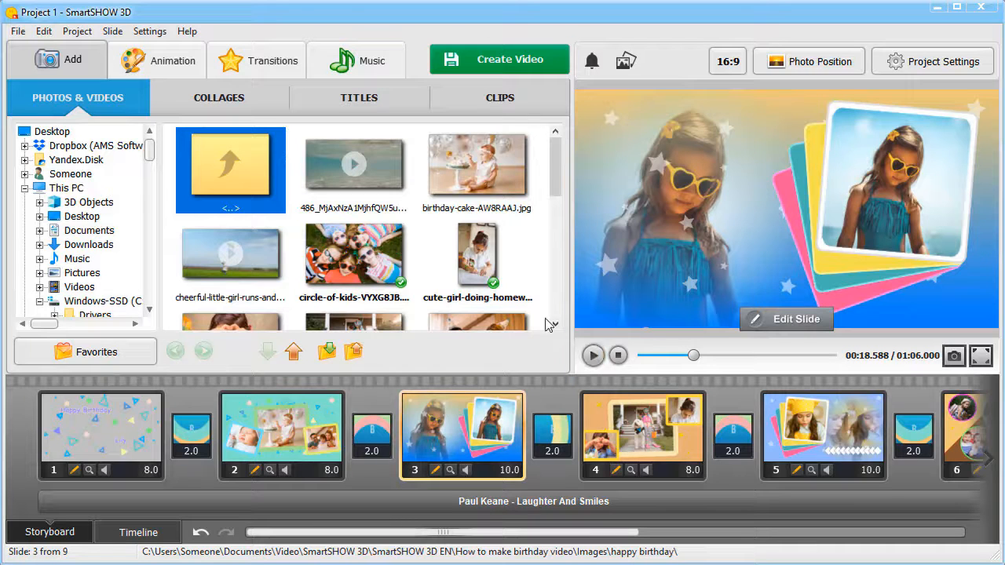
Insert the six-photo collage with the slanted photo rows and a caption between slides 2 and 3
{"action": "left_click", "coordinate": [218, 104]}
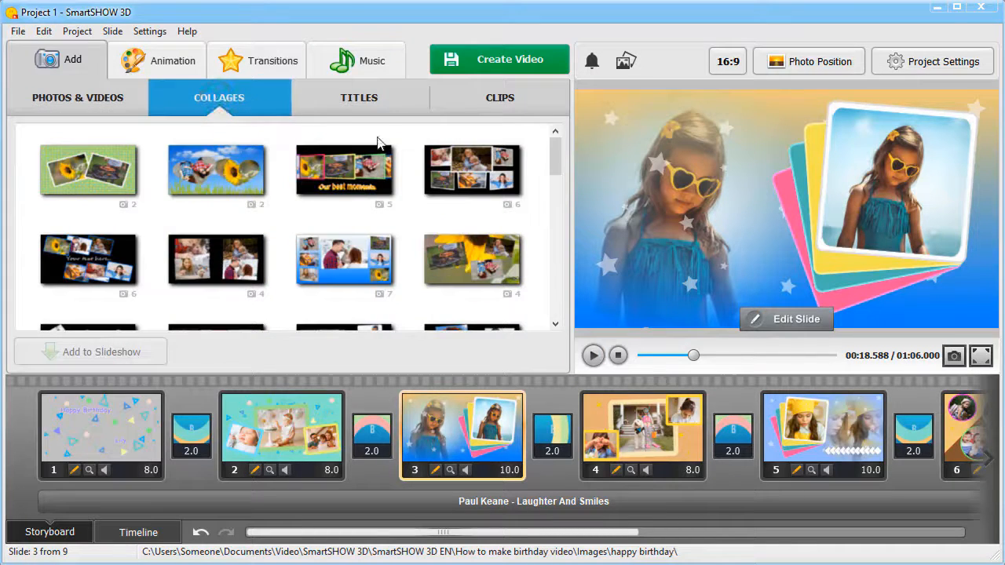
{"action": "left_click_drag", "start_coordinate": [553, 164], "coordinate": [560, 182]}
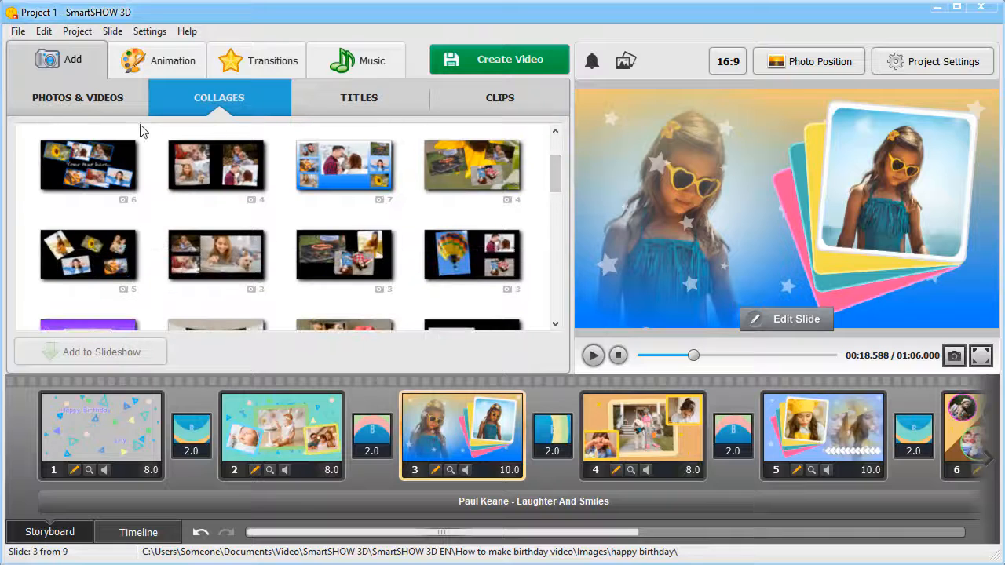
{"action": "left_click", "coordinate": [88, 165]}
{"action": "left_click_drag", "start_coordinate": [90, 168], "coordinate": [385, 420]}
Fill the new collage's placeholders with all the photos from the collage folder
{"action": "double_click", "coordinate": [334, 225]}
{"action": "left_click", "coordinate": [392, 219]}
{"action": "key", "text": "ctrl+a"}
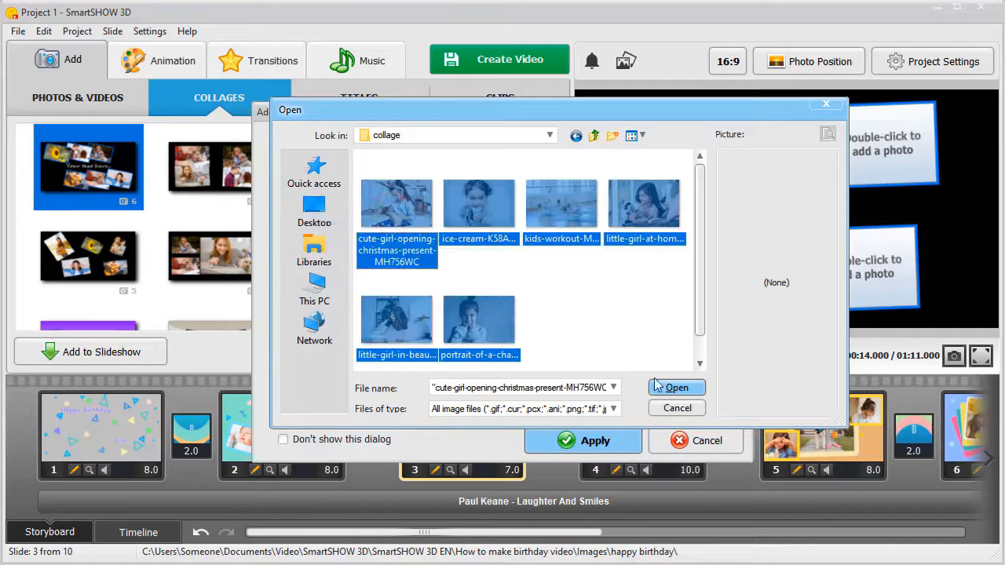
{"action": "left_click", "coordinate": [665, 386]}
{"action": "left_click", "coordinate": [594, 438]}
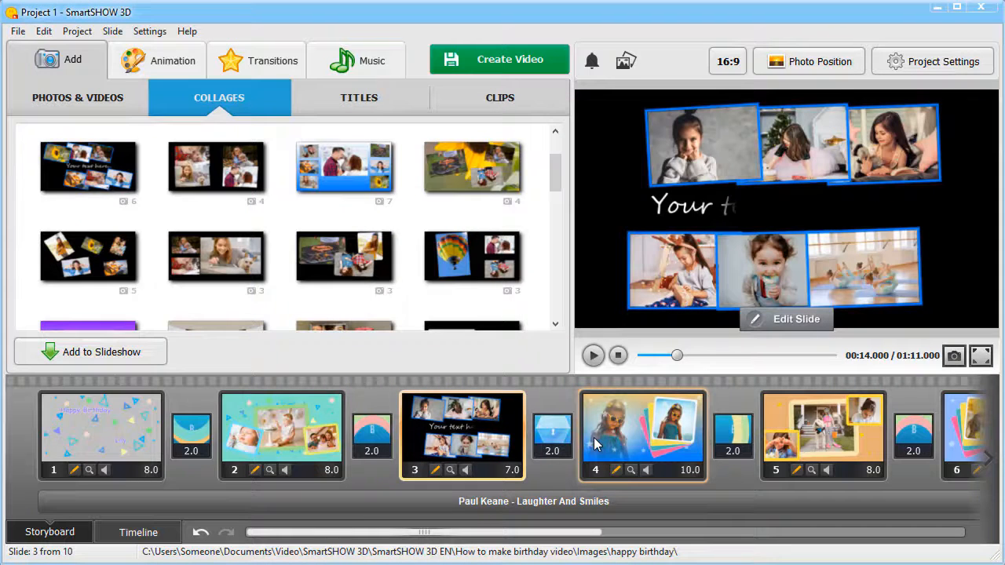
Open the collage slide for editing and set its background to the orange-to-blue image from the image gallery
{"action": "left_click", "coordinate": [786, 320]}
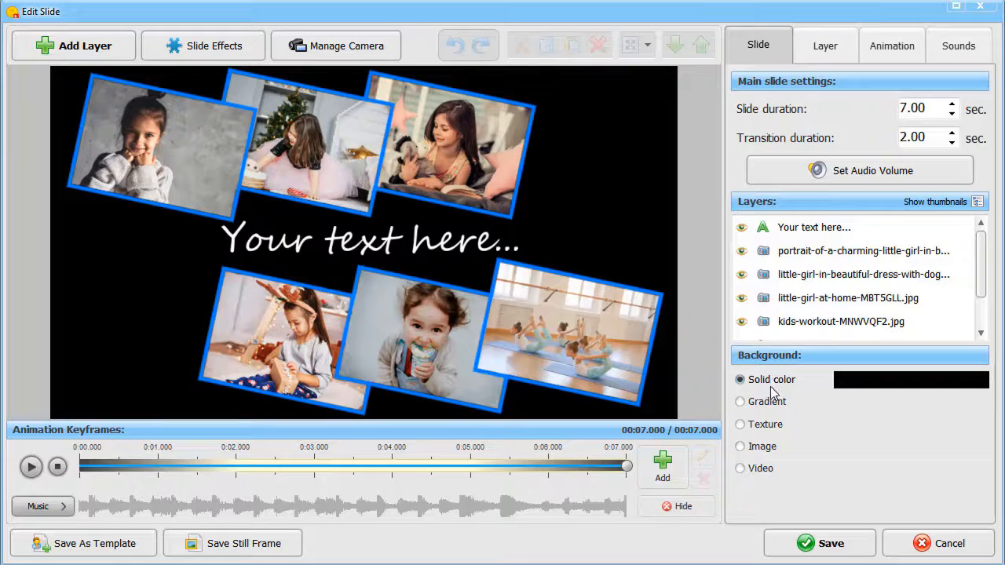
{"action": "left_click", "coordinate": [740, 446]}
{"action": "left_click", "coordinate": [692, 228]}
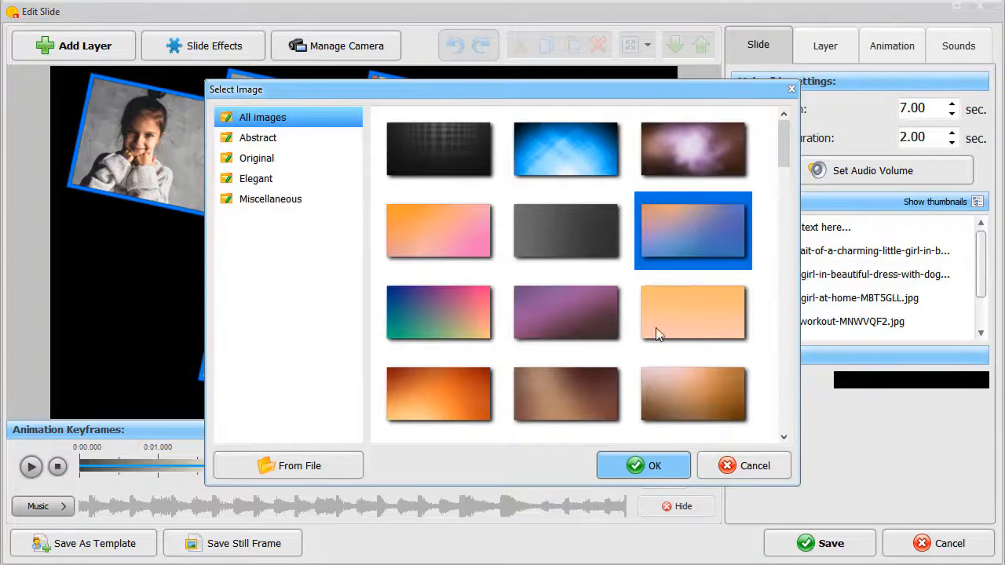
{"action": "left_click", "coordinate": [625, 471]}
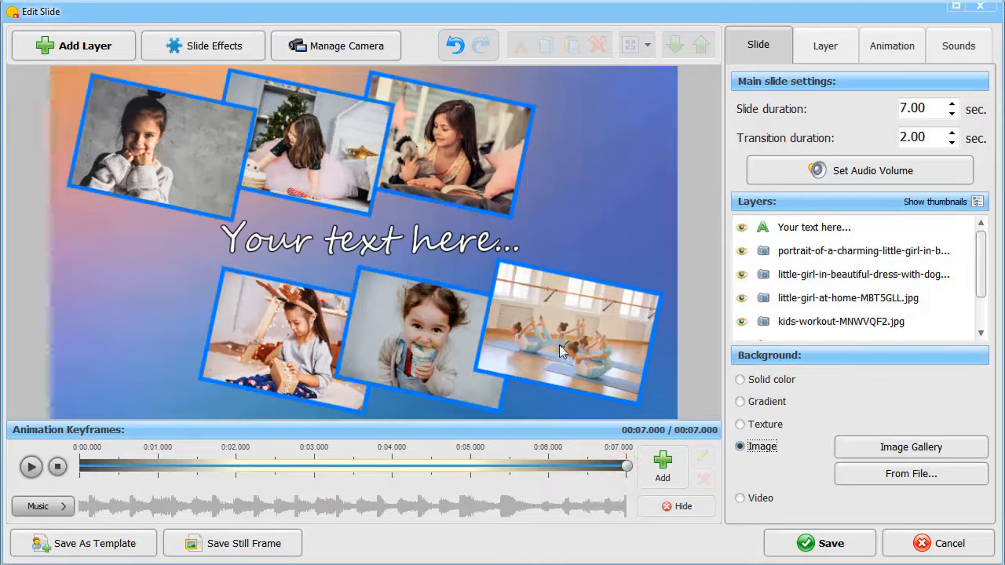
Replace the collage slide's placeholder caption with "Shine like a star"
{"action": "left_click", "coordinate": [465, 242]}
{"action": "left_click", "coordinate": [810, 41]}
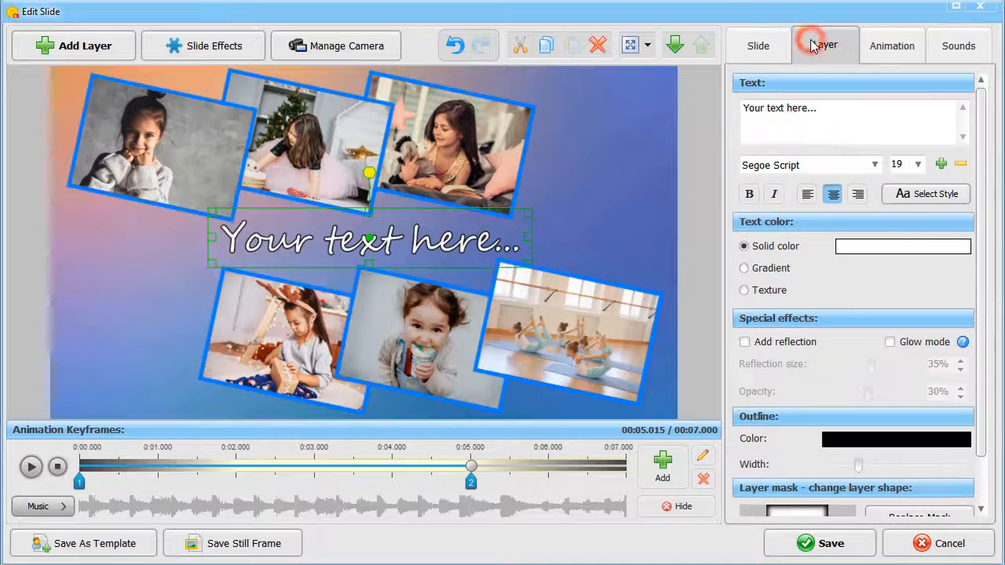
{"action": "left_click_drag", "start_coordinate": [743, 108], "coordinate": [820, 107]}
{"action": "type", "text": "Shine like a star"}
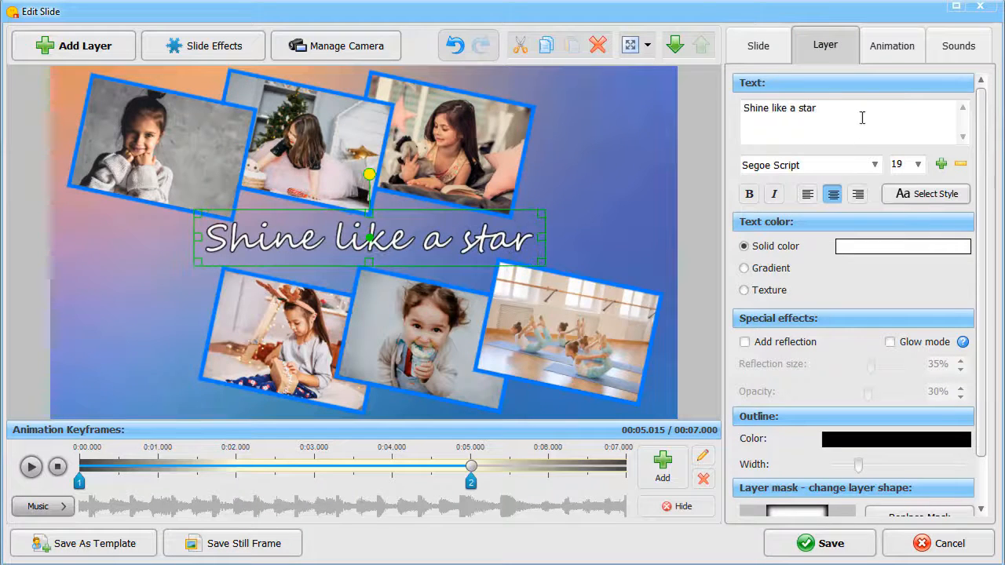
Change the caption's font to Comic Sans MS and make it bold
{"action": "left_click", "coordinate": [873, 164]}
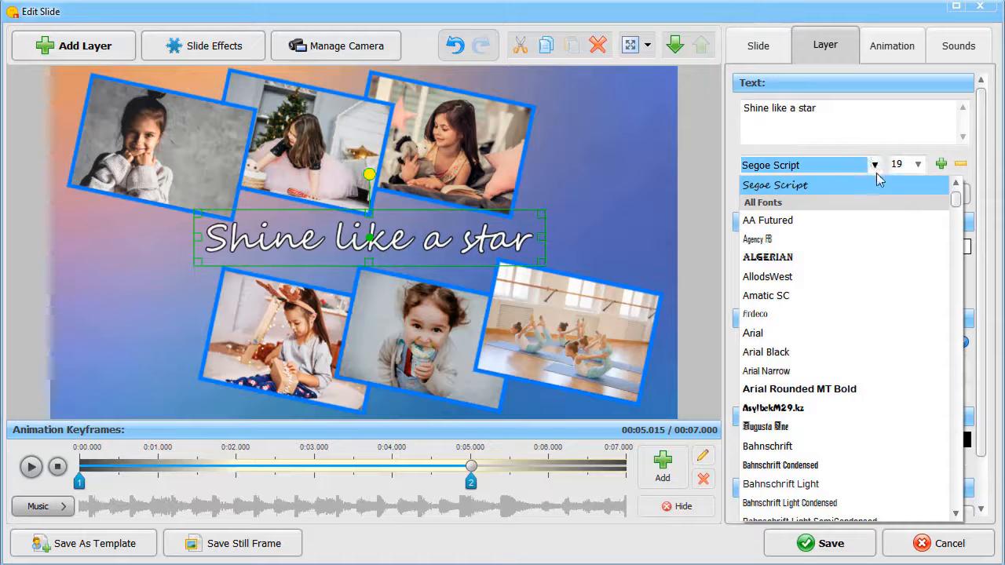
{"action": "scroll", "coordinate": [952, 198], "scroll_direction": "up", "scroll_amount": 2}
{"action": "left_click", "coordinate": [925, 202]}
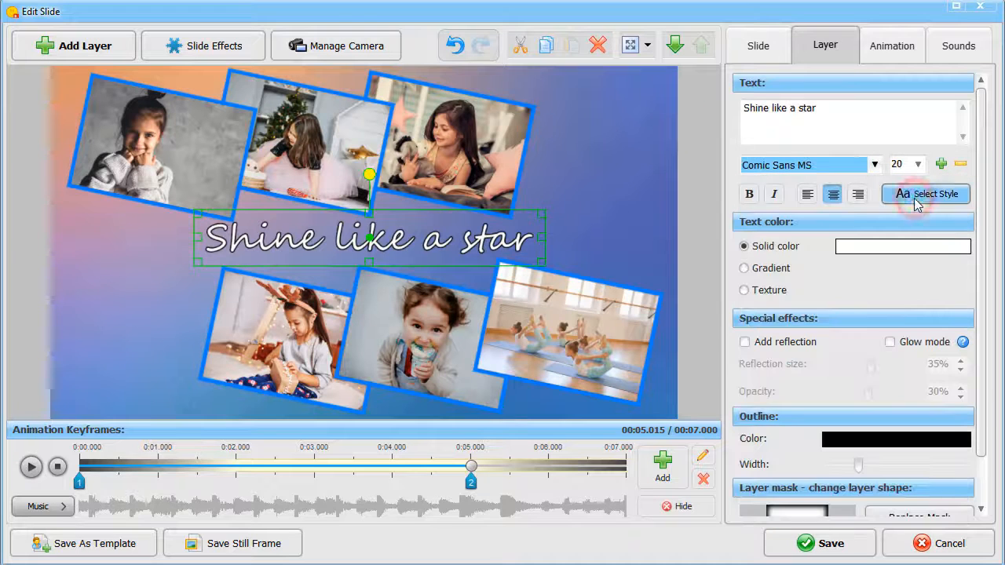
{"action": "left_click", "coordinate": [750, 196]}
Reduce the caption's outline width to the minimum, and save and preview the collage slide
{"action": "left_click_drag", "start_coordinate": [979, 274], "coordinate": [989, 363]}
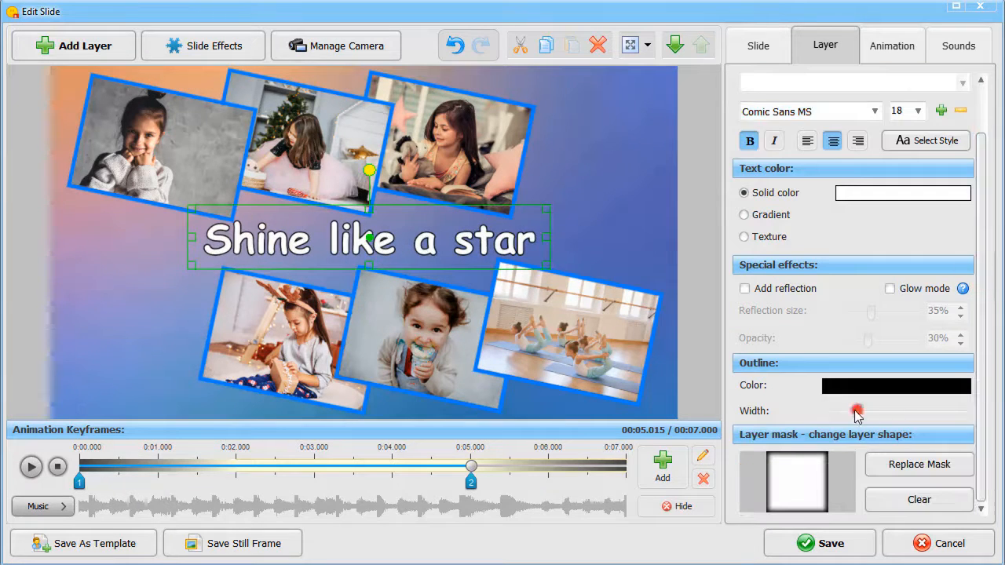
{"action": "left_click_drag", "start_coordinate": [858, 412], "coordinate": [830, 413]}
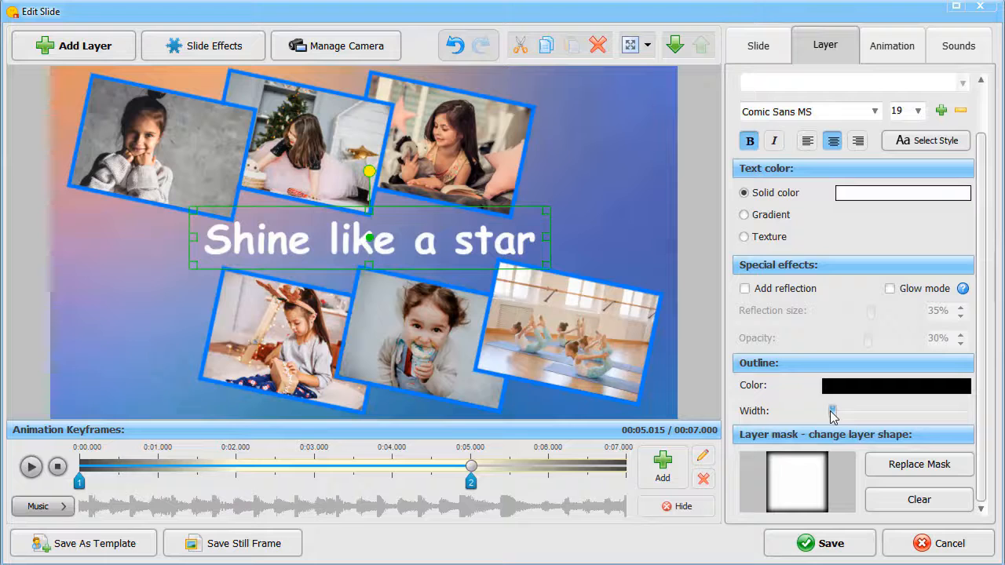
{"action": "left_click", "coordinate": [809, 543]}
{"action": "left_click", "coordinate": [591, 355]}
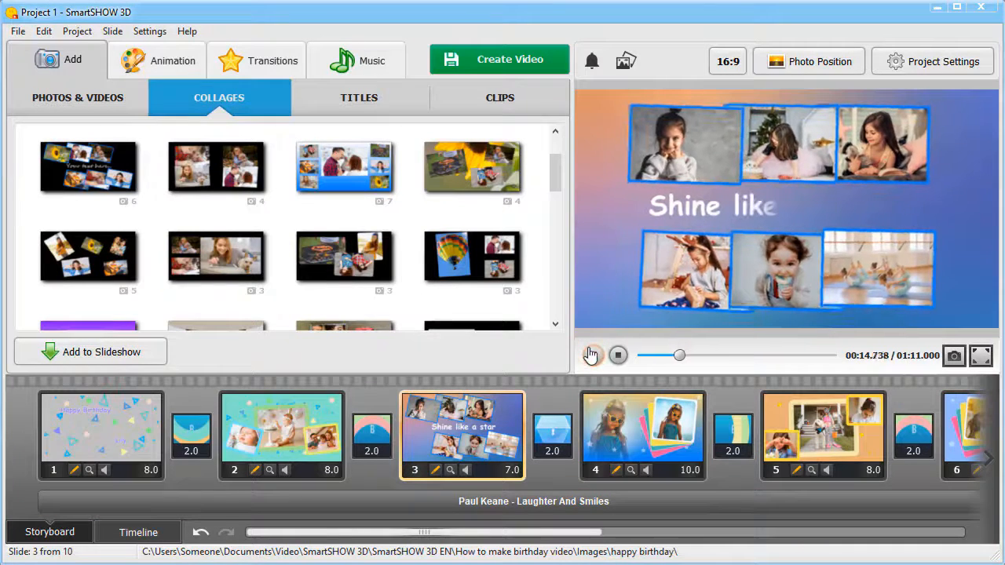
{"action": "left_click", "coordinate": [592, 355]}
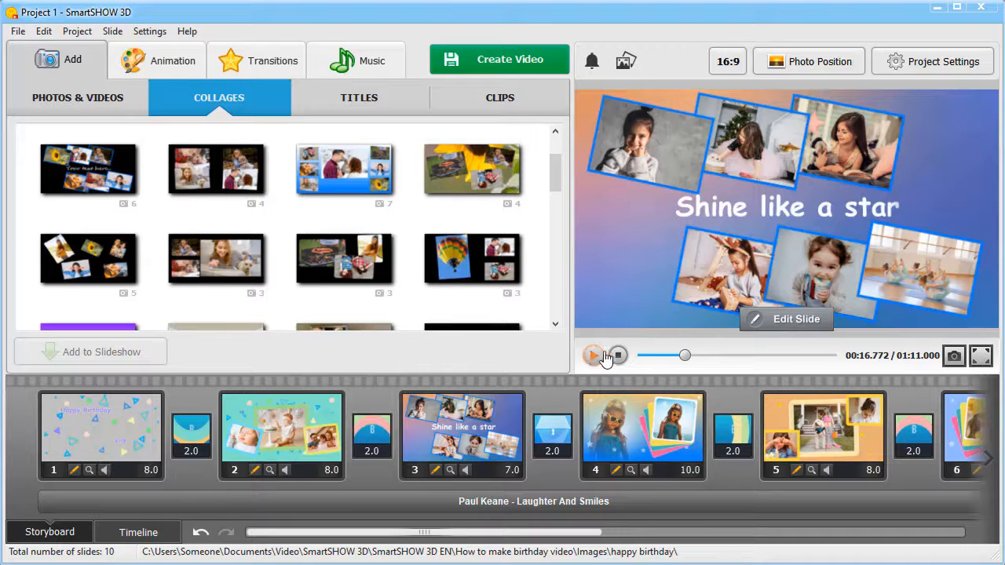
Insert a blank slide after slide 4 and add the happy birthday folder's video whose name starts with 486 as a layer
{"action": "right_click", "coordinate": [721, 387]}
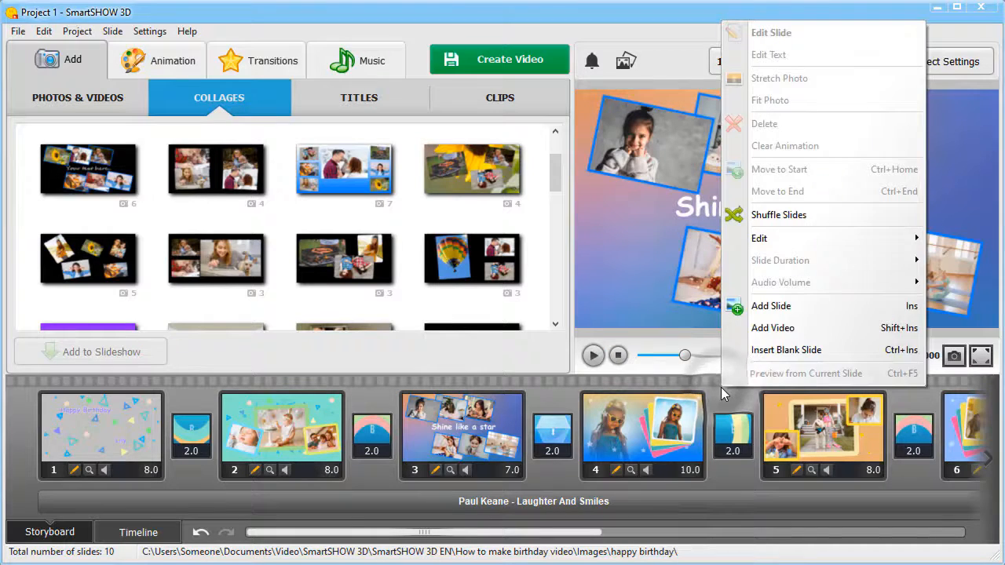
{"action": "left_click", "coordinate": [766, 353]}
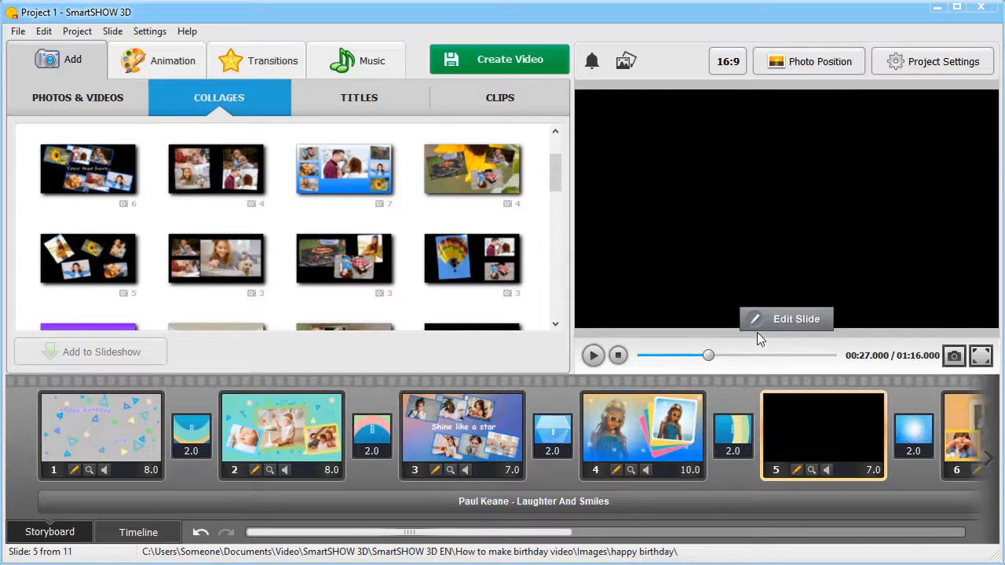
{"action": "left_click", "coordinate": [780, 319]}
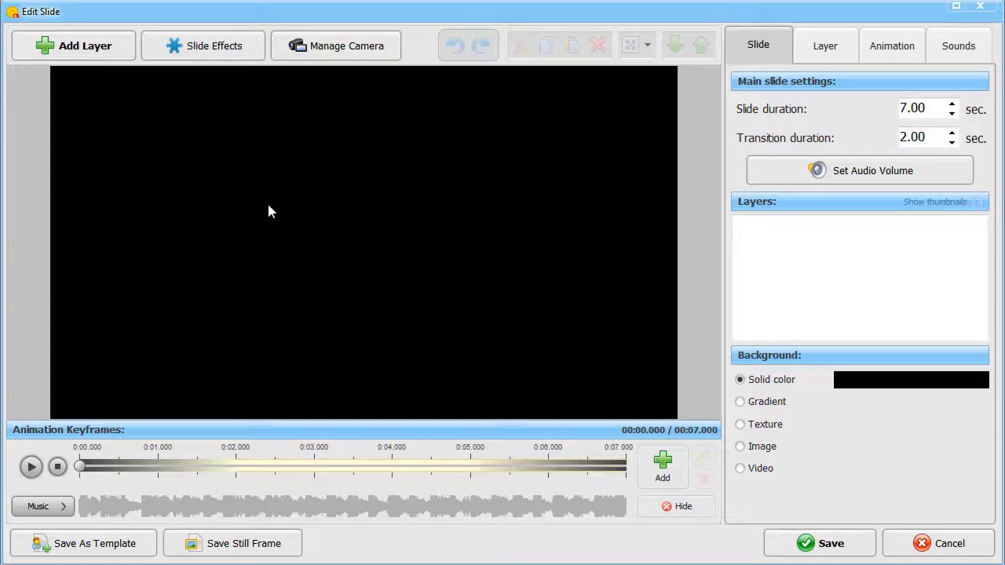
{"action": "left_click", "coordinate": [47, 42]}
{"action": "left_click", "coordinate": [54, 103]}
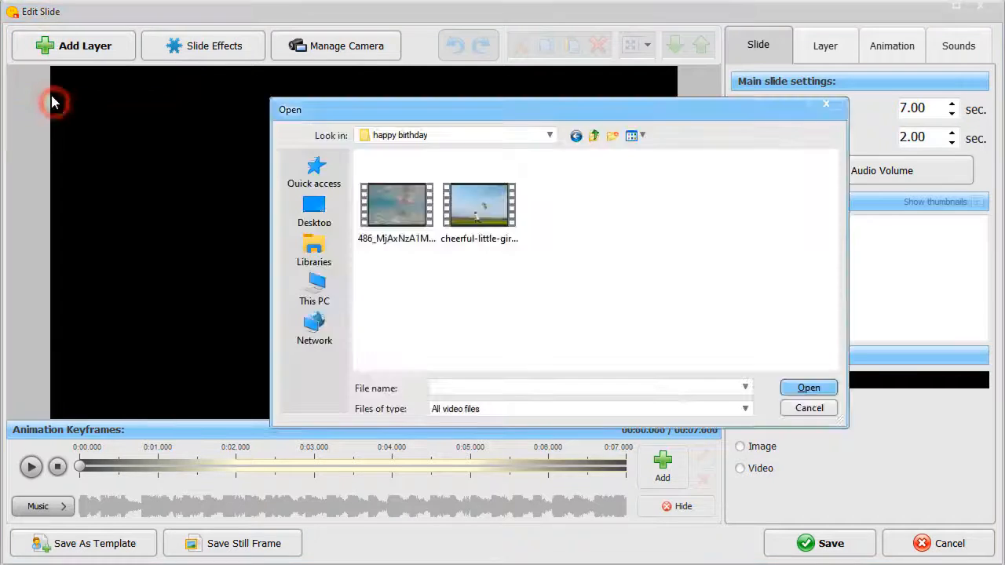
{"action": "left_click", "coordinate": [401, 203]}
{"action": "left_click", "coordinate": [809, 388]}
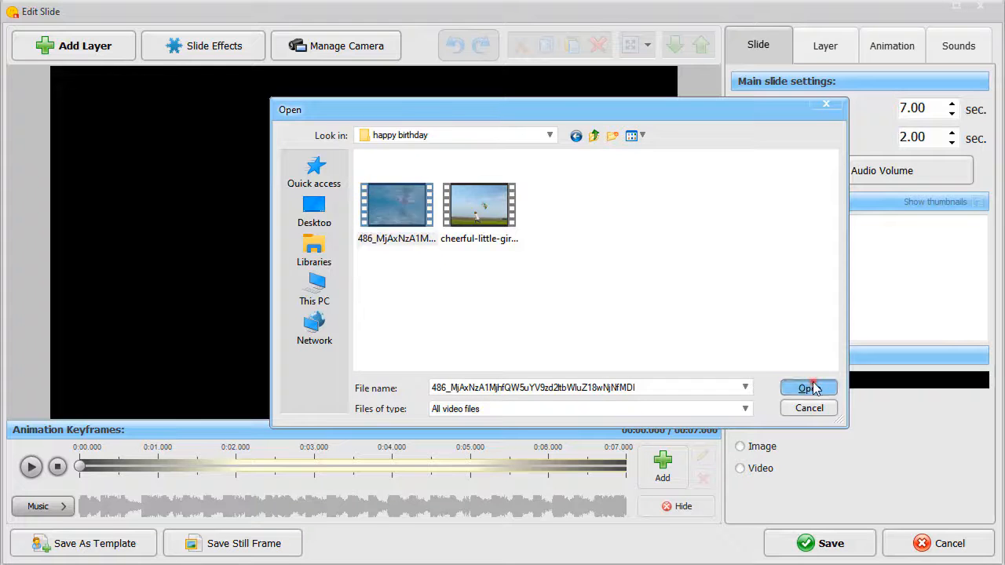
Change the slide's background to a vertical gradient of white and dark teal
{"action": "left_click", "coordinate": [756, 41]}
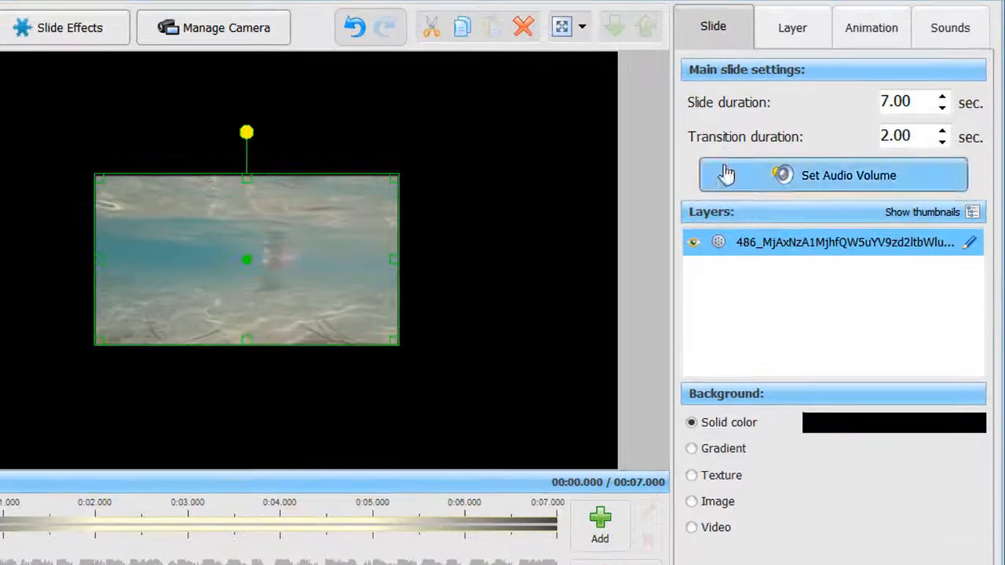
{"action": "left_click", "coordinate": [692, 450]}
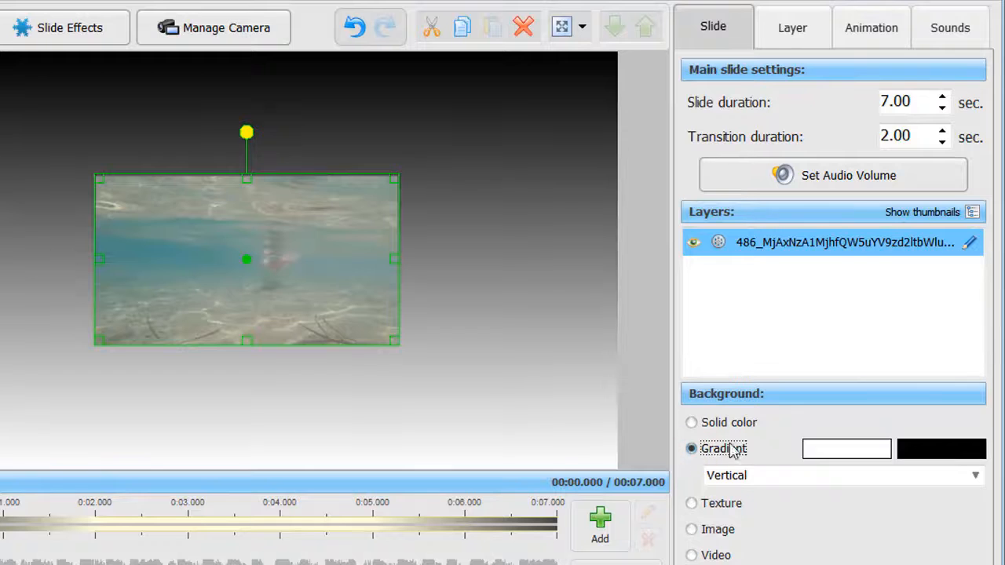
{"action": "left_click", "coordinate": [934, 450]}
{"action": "left_click", "coordinate": [215, 295]}
{"action": "left_click", "coordinate": [206, 474]}
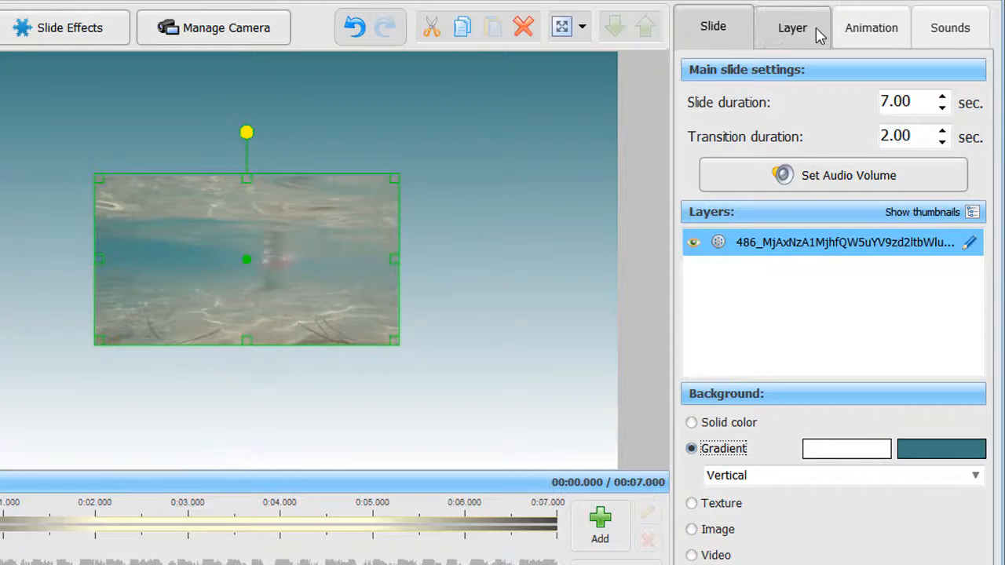
Give the underwater video layer a dark teal border 3% wide and enlarge the layer to fill more of the slide
{"action": "left_click", "coordinate": [859, 24]}
{"action": "scroll", "coordinate": [996, 557], "scroll_direction": "down", "scroll_amount": 5}
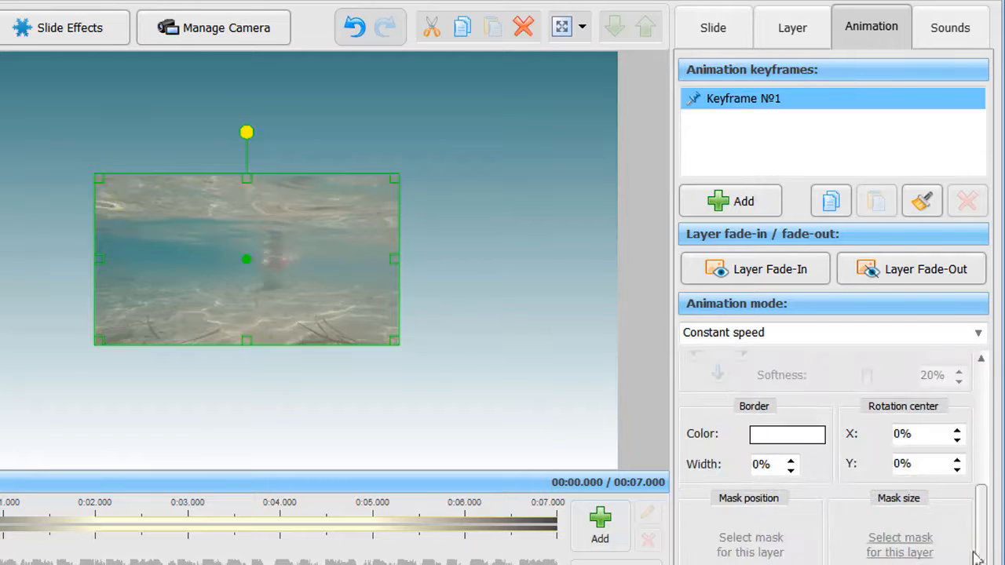
{"action": "left_click", "coordinate": [787, 434]}
{"action": "left_click", "coordinate": [191, 295]}
{"action": "left_click", "coordinate": [188, 474]}
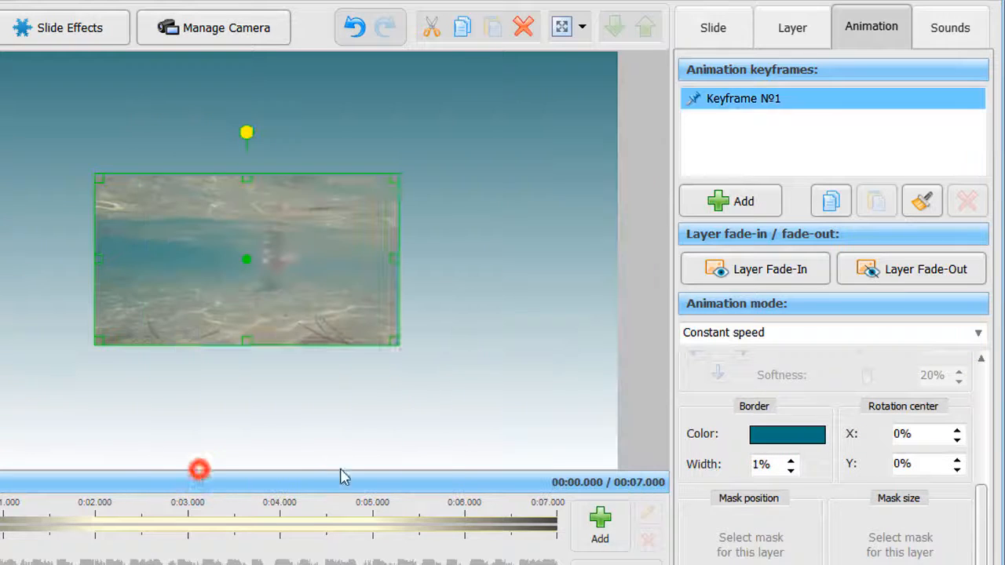
{"action": "left_click", "coordinate": [790, 459]}
{"action": "left_click", "coordinate": [790, 459]}
{"action": "left_click_drag", "start_coordinate": [398, 179], "coordinate": [477, 130]}
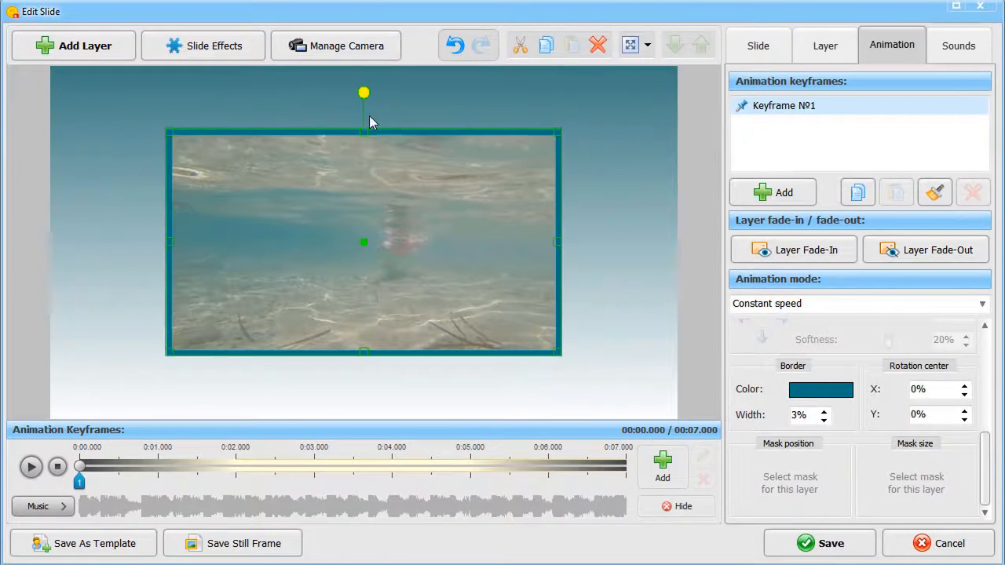
Add the Weightless bubbles effect to the slide
{"action": "left_click", "coordinate": [220, 47]}
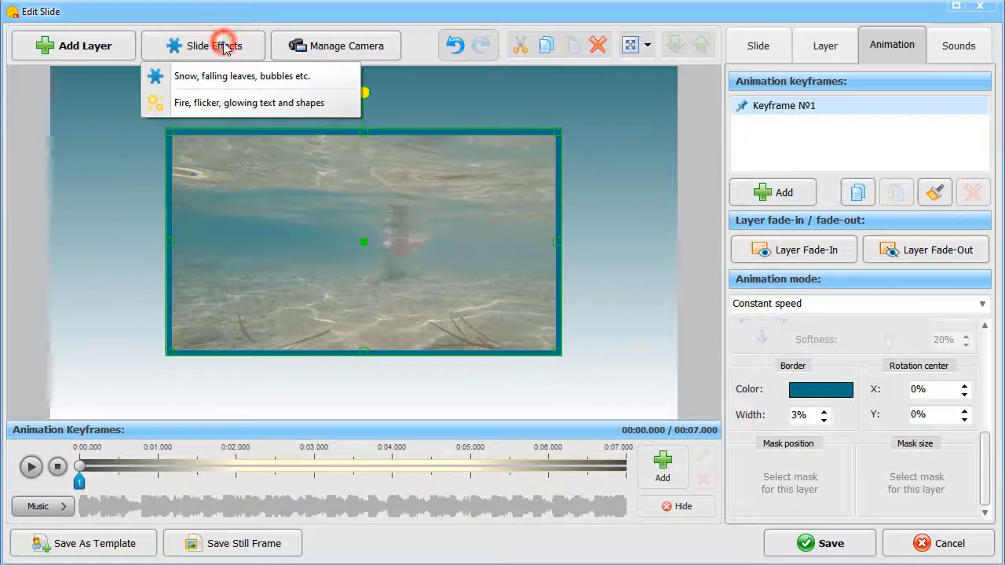
{"action": "left_click", "coordinate": [221, 78]}
{"action": "left_click", "coordinate": [279, 305]}
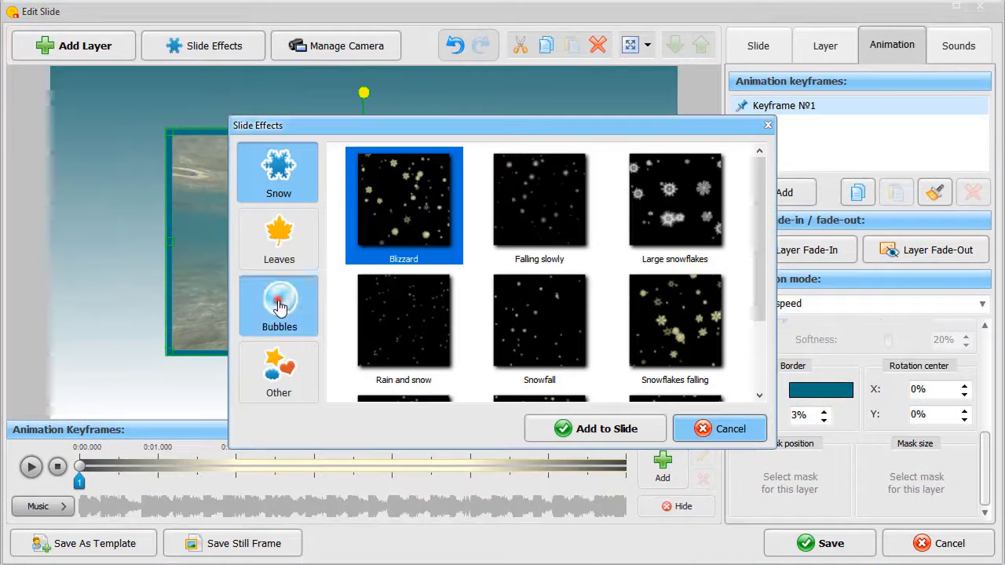
{"action": "left_click", "coordinate": [676, 329]}
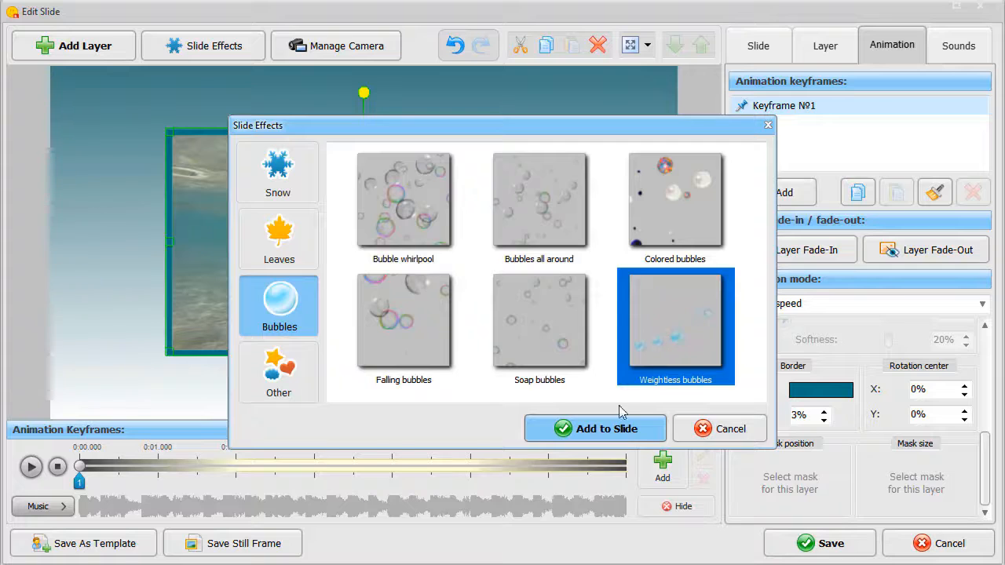
{"action": "left_click", "coordinate": [594, 428]}
Set the bubbles to 161 objects with an average size of 49%, then preview and save the slide
{"action": "left_click_drag", "start_coordinate": [858, 318], "coordinate": [881, 337]}
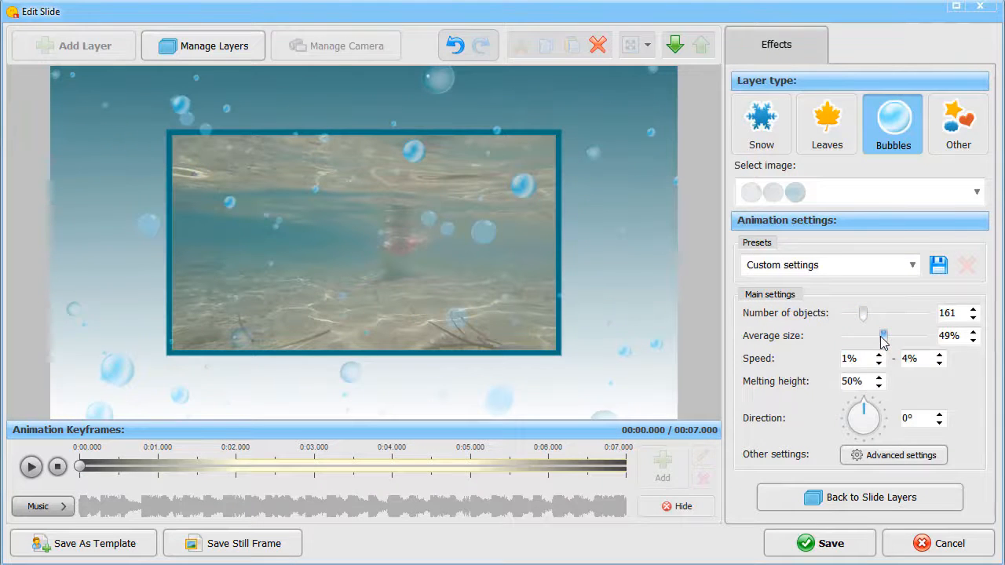
{"action": "left_click", "coordinate": [31, 467]}
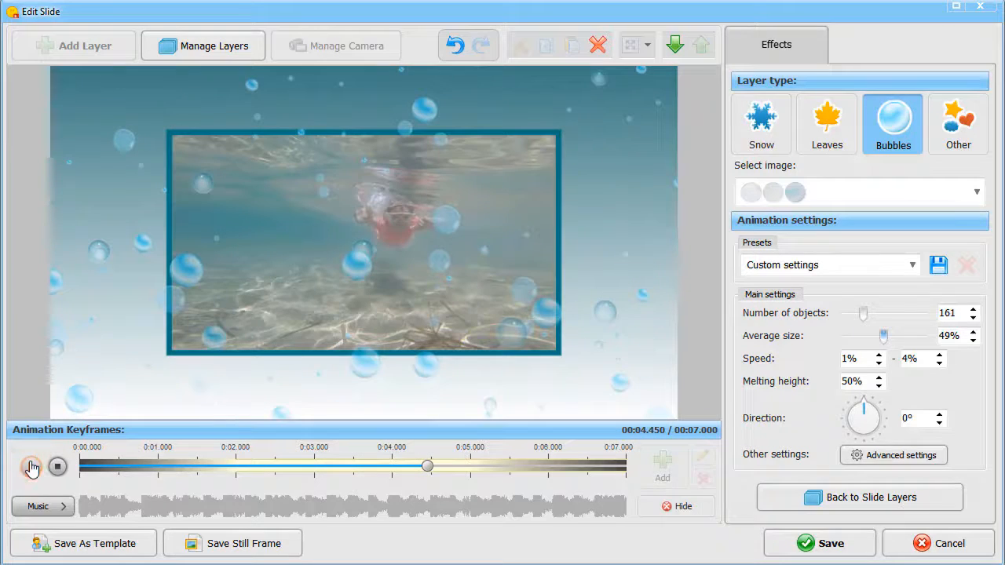
{"action": "left_click", "coordinate": [801, 541]}
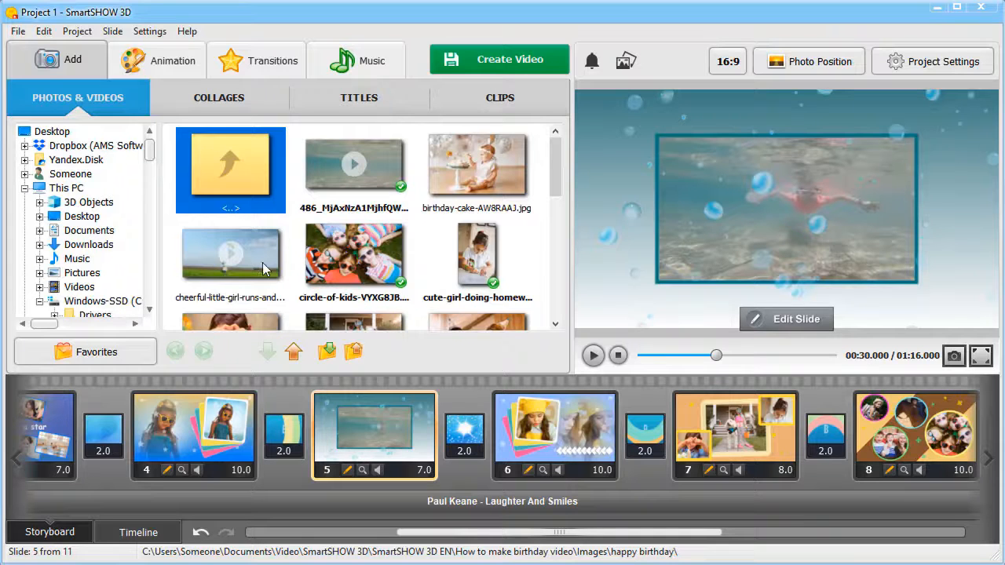
Insert the cheerful-little-girl kite video as a new slide after slide 6 and open that slide for editing
{"action": "left_click_drag", "start_coordinate": [264, 270], "coordinate": [346, 314]}
{"action": "left_click_drag", "start_coordinate": [506, 369], "coordinate": [661, 425]}
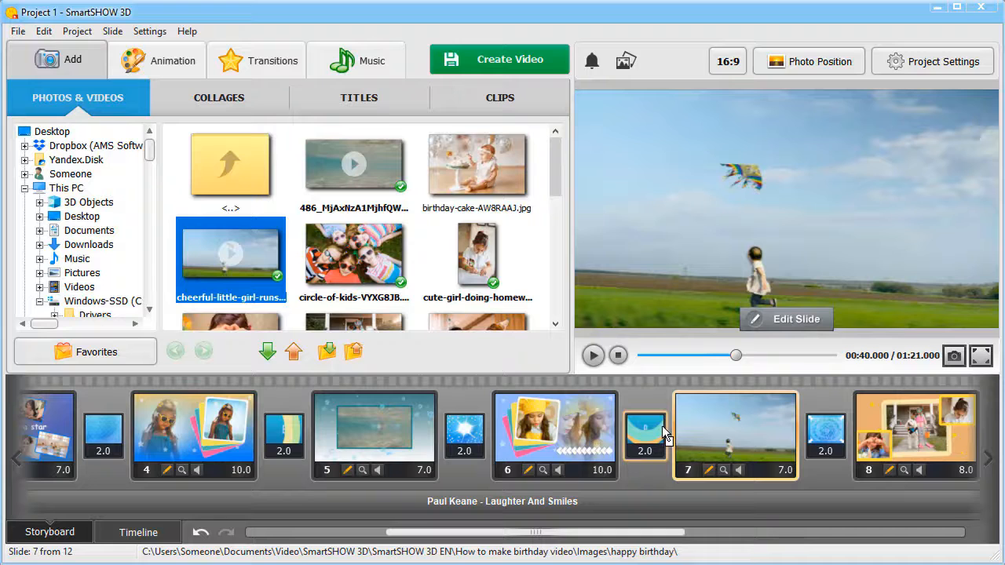
{"action": "left_click", "coordinate": [797, 320]}
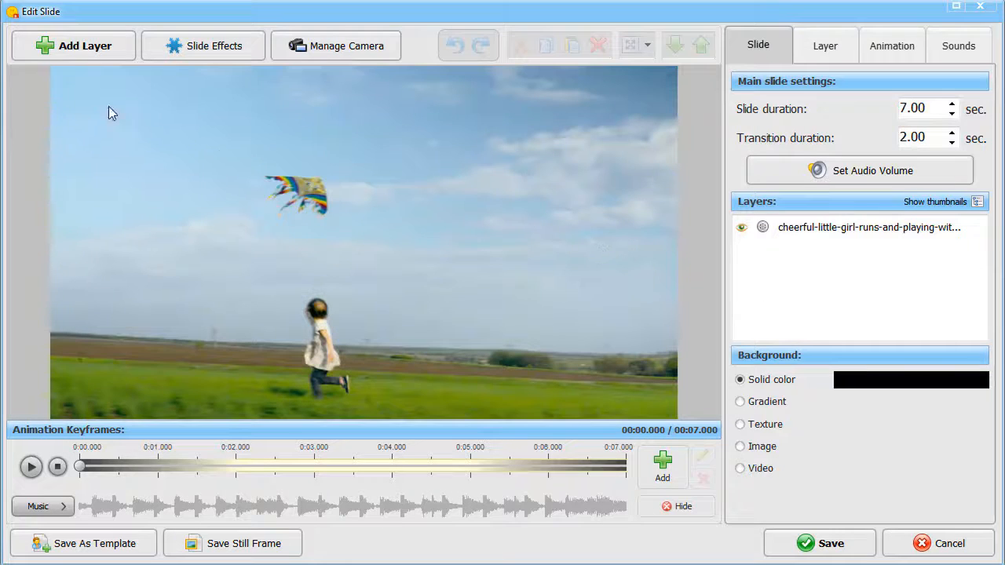
Add an animated text layer with the letter-by-letter fade-in animation and the handwritten blue-and-white gradient style
{"action": "left_click", "coordinate": [80, 50]}
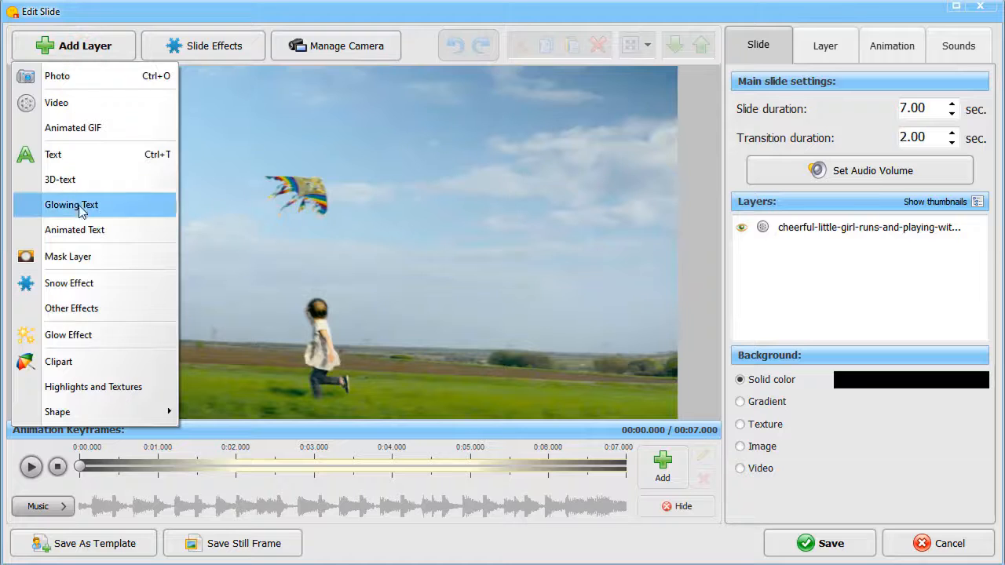
{"action": "left_click", "coordinate": [82, 228]}
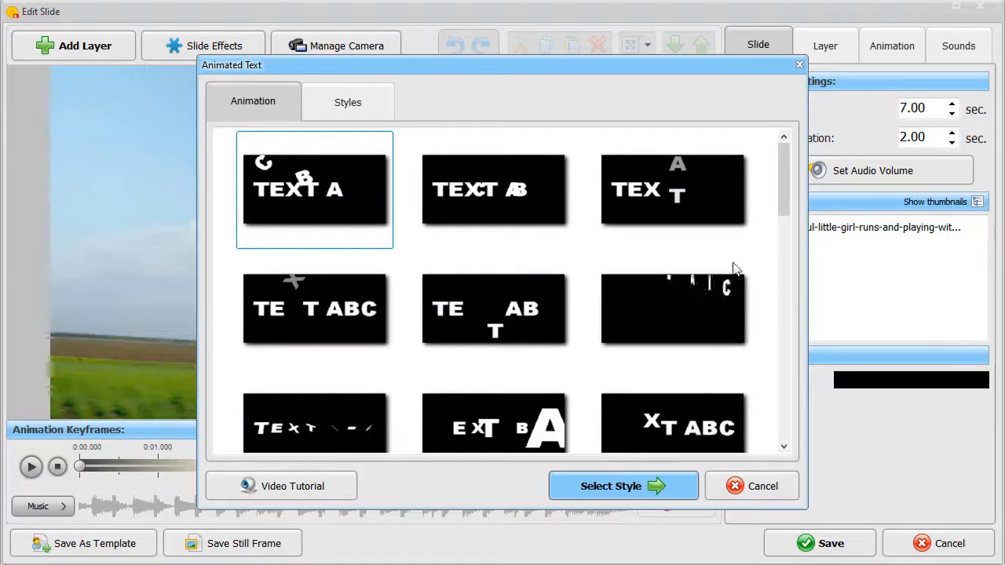
{"action": "left_click_drag", "start_coordinate": [785, 192], "coordinate": [787, 430]}
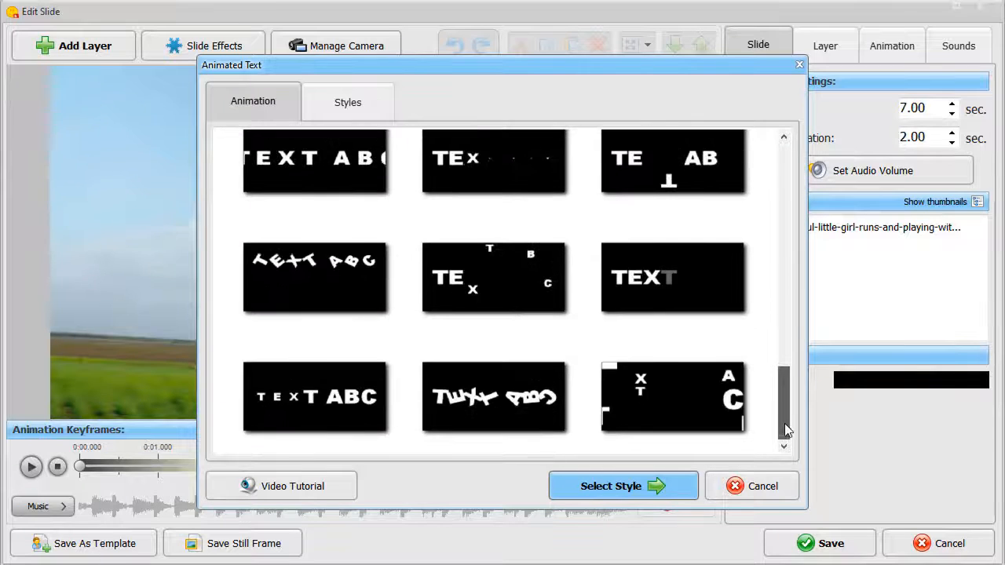
{"action": "left_click", "coordinate": [667, 278]}
{"action": "left_click", "coordinate": [632, 484]}
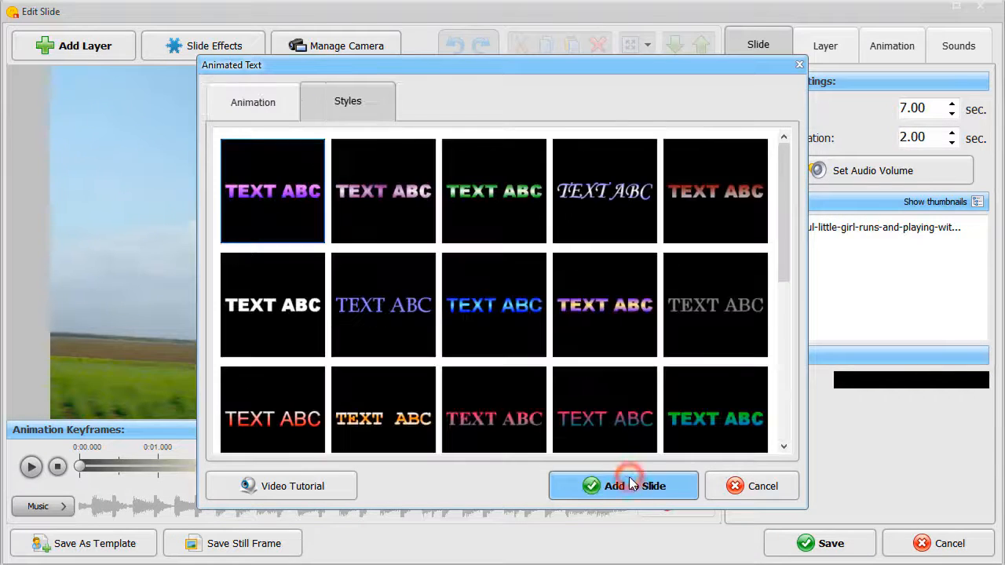
{"action": "left_click_drag", "start_coordinate": [777, 256], "coordinate": [778, 404]}
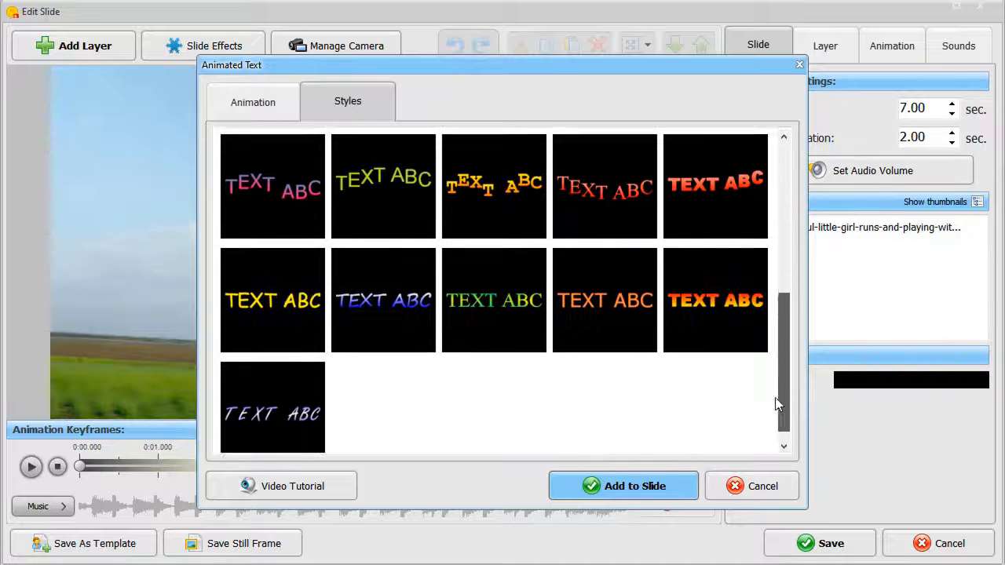
{"action": "left_click", "coordinate": [381, 281]}
{"action": "left_click", "coordinate": [609, 481]}
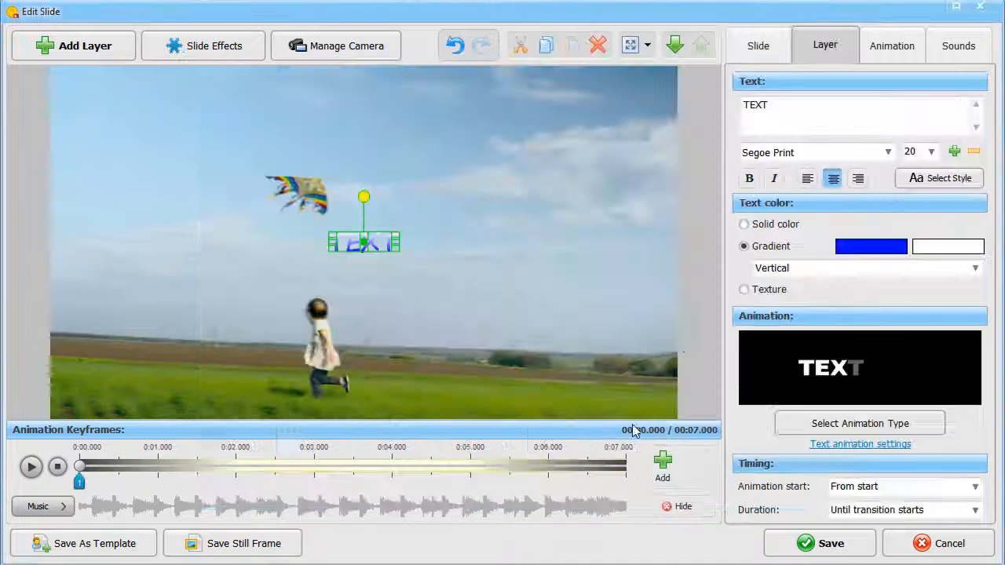
Replace the placeholder text with "Fly high, dream big!" and move the caption into the sky above the kite
{"action": "double_click", "coordinate": [762, 102]}
{"action": "type", "text": "Fly high, dre"}
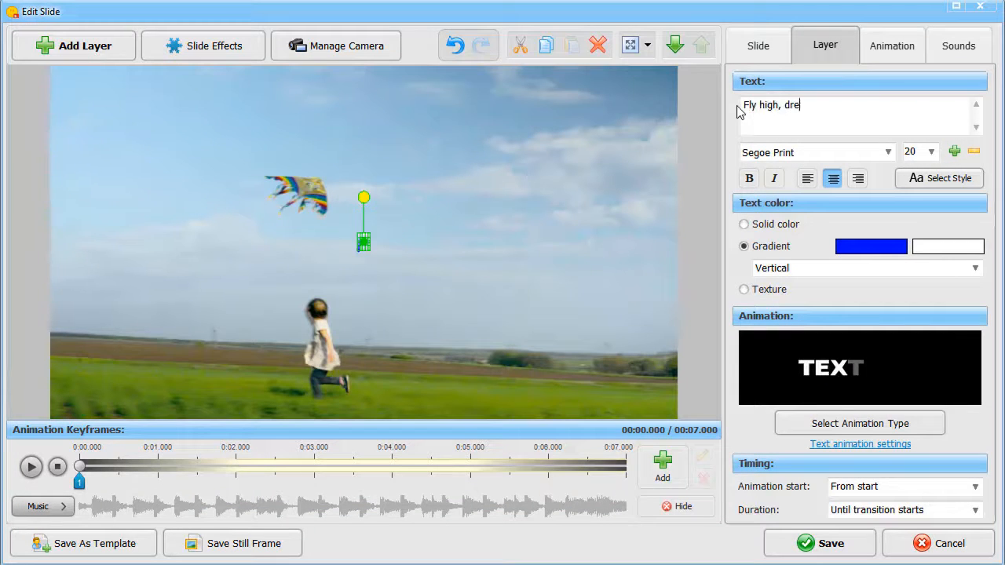
{"action": "type", "text": "am big!"}
{"action": "left_click_drag", "start_coordinate": [433, 239], "coordinate": [416, 127]}
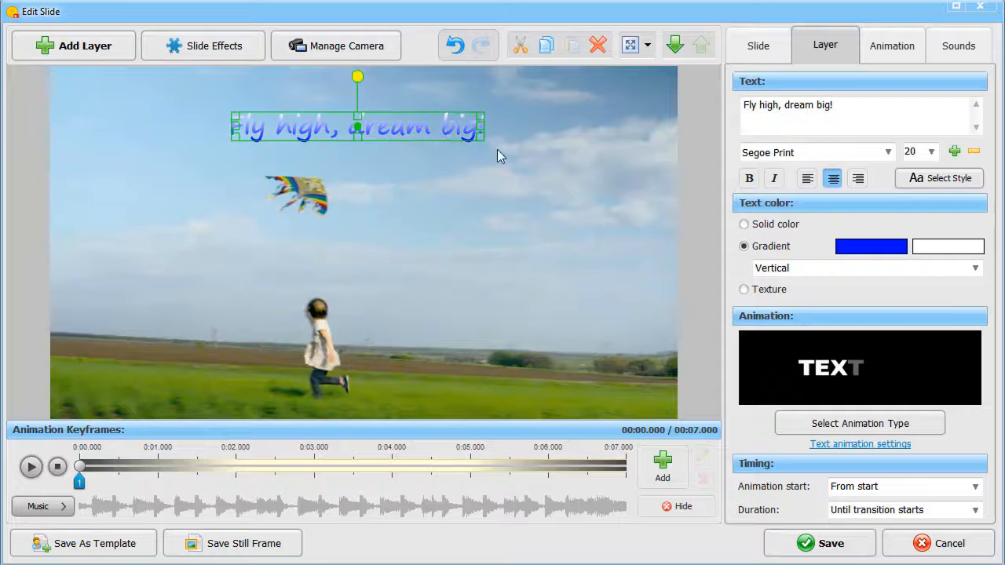
Increase the caption's font size to 27 and change the gradient's white colour to dark blue
{"action": "left_click", "coordinate": [954, 152]}
{"action": "left_click", "coordinate": [954, 151]}
{"action": "left_click", "coordinate": [945, 248]}
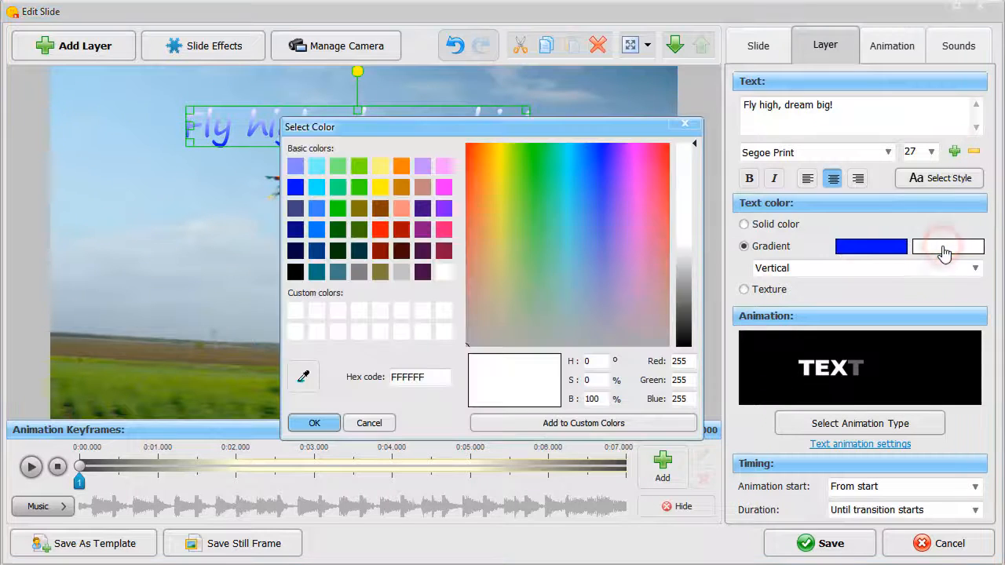
{"action": "left_click", "coordinate": [316, 250]}
{"action": "left_click", "coordinate": [315, 423]}
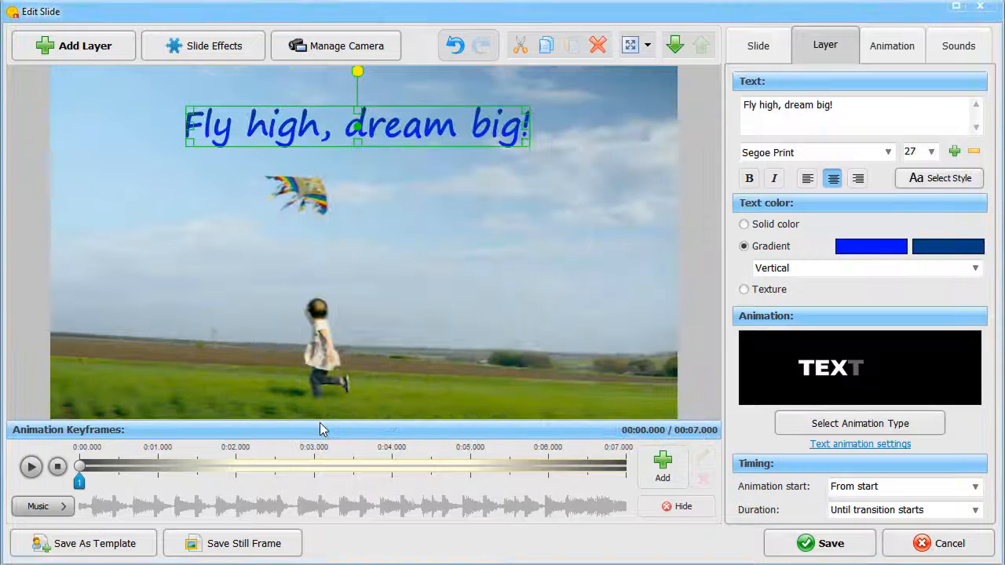
Add the floating clouds effect from the Other effects category to the kite slide
{"action": "left_click", "coordinate": [85, 45]}
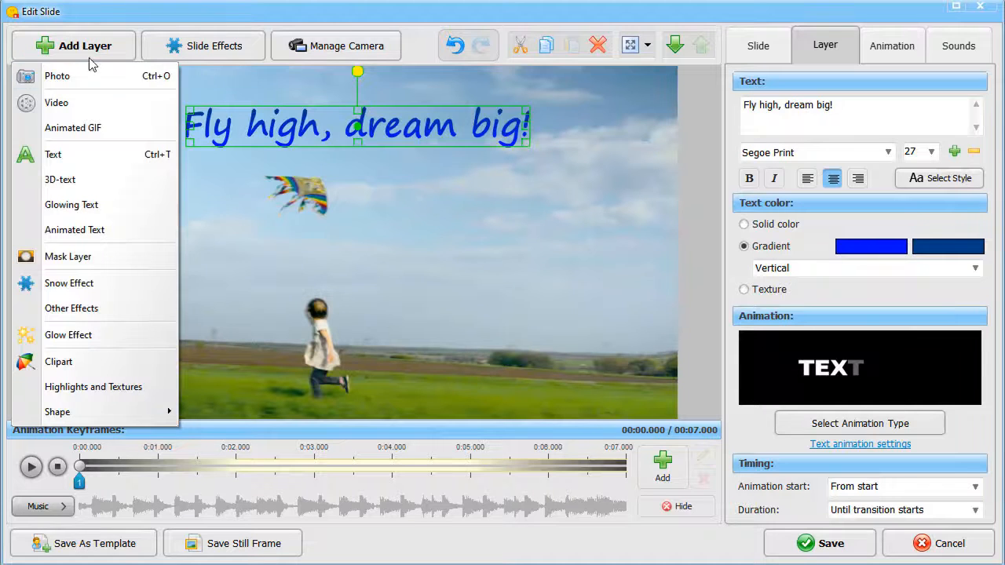
{"action": "left_click", "coordinate": [77, 306]}
{"action": "left_click", "coordinate": [271, 371]}
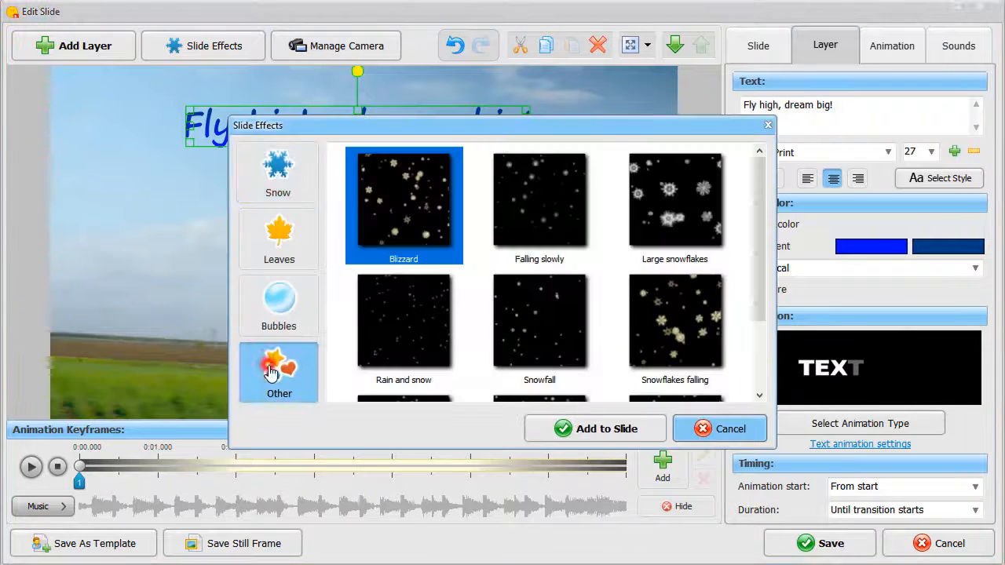
{"action": "left_click", "coordinate": [539, 321]}
{"action": "left_click", "coordinate": [579, 428]}
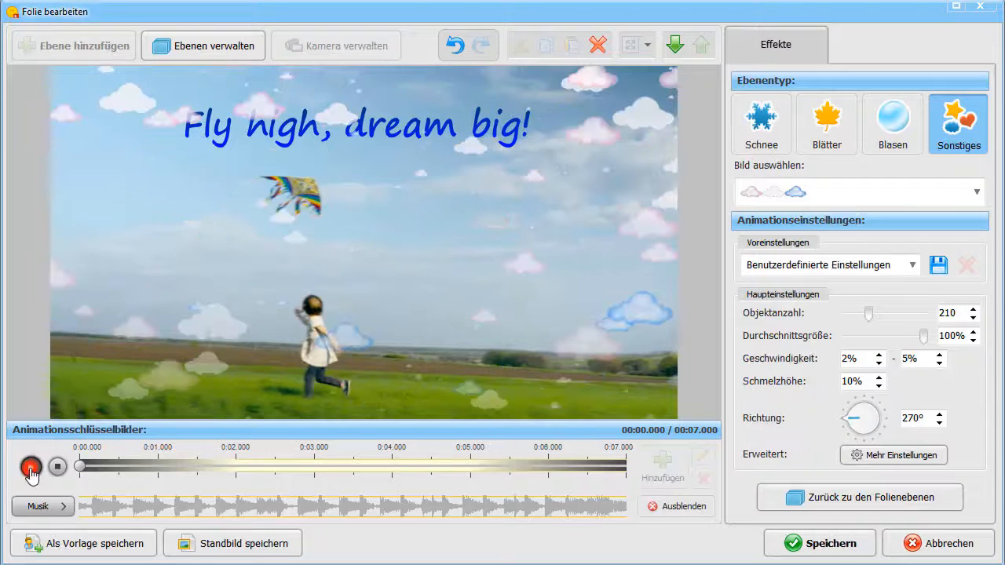
Preview the kite slide's animation, stop playback and save the slide
{"action": "left_click", "coordinate": [32, 467]}
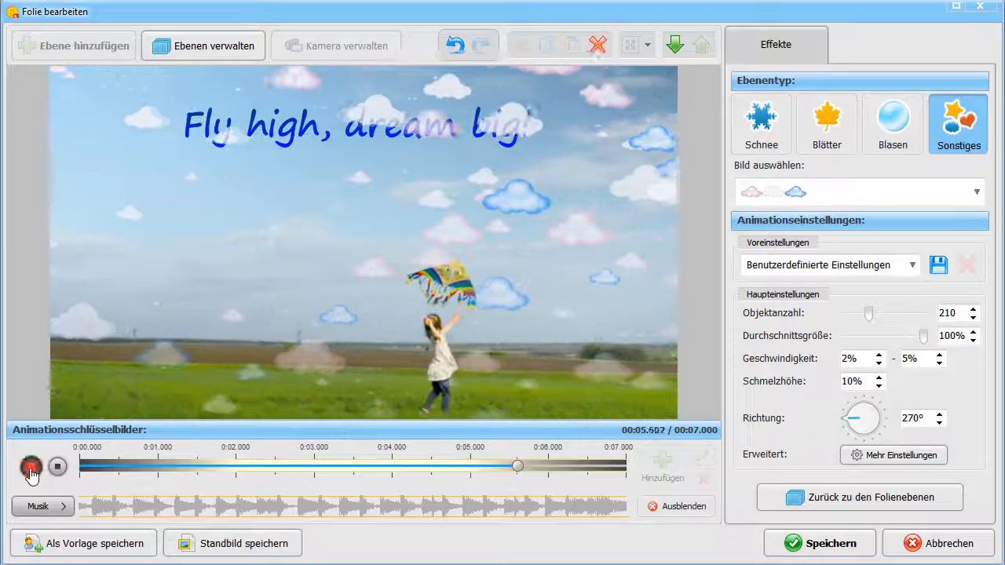
{"action": "left_click", "coordinate": [31, 469]}
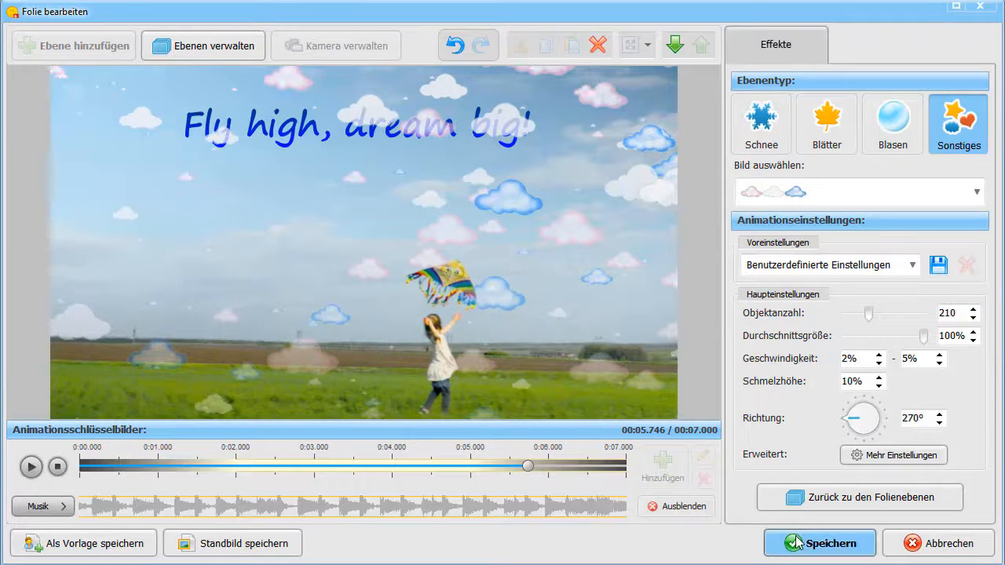
{"action": "left_click", "coordinate": [769, 539]}
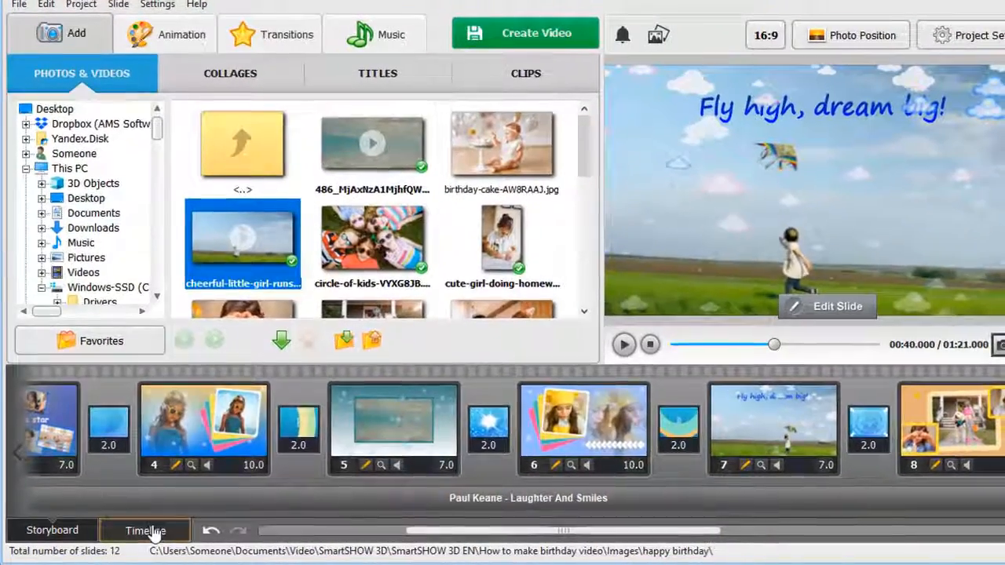
Record a voice-over of about 6 seconds from the microphone on the timeline, saving it as the MP3 file Recording1
{"action": "left_click", "coordinate": [154, 534]}
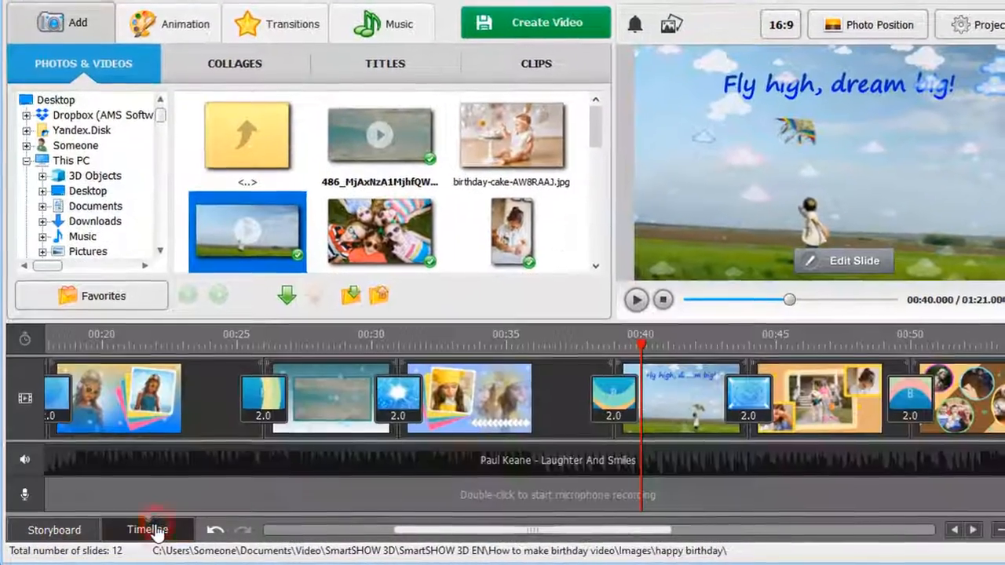
{"action": "double_click", "coordinate": [469, 499]}
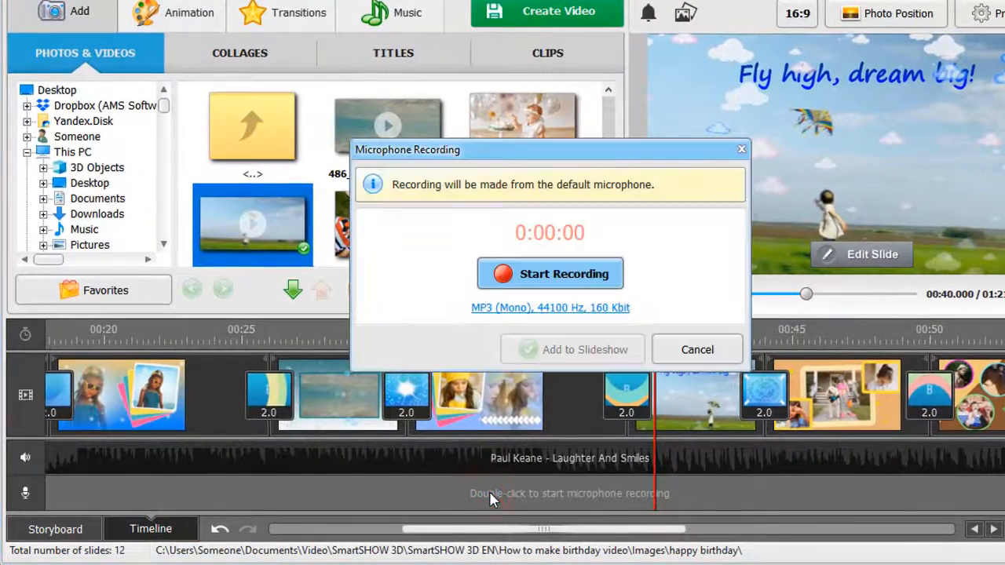
{"action": "left_click", "coordinate": [547, 275]}
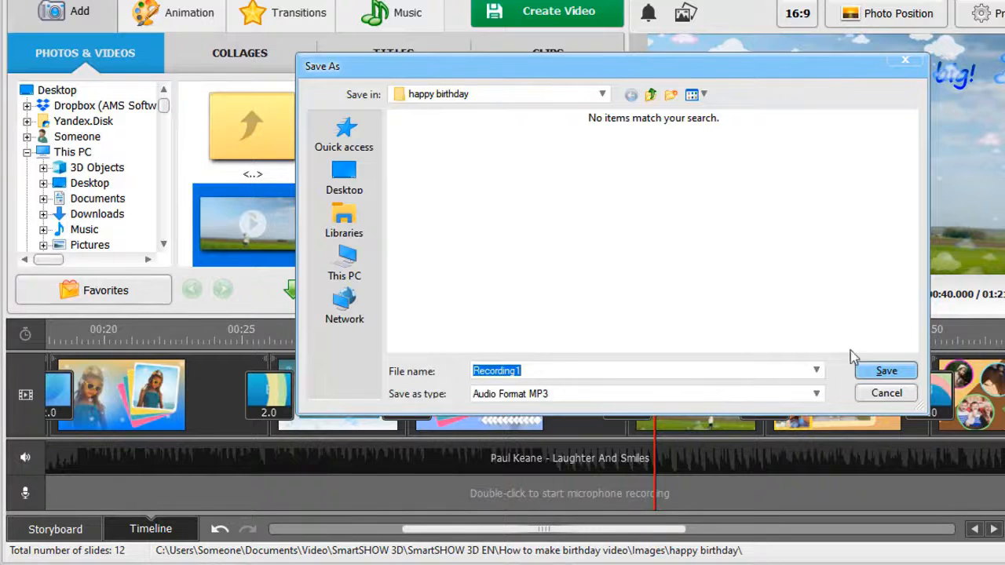
{"action": "left_click", "coordinate": [887, 371]}
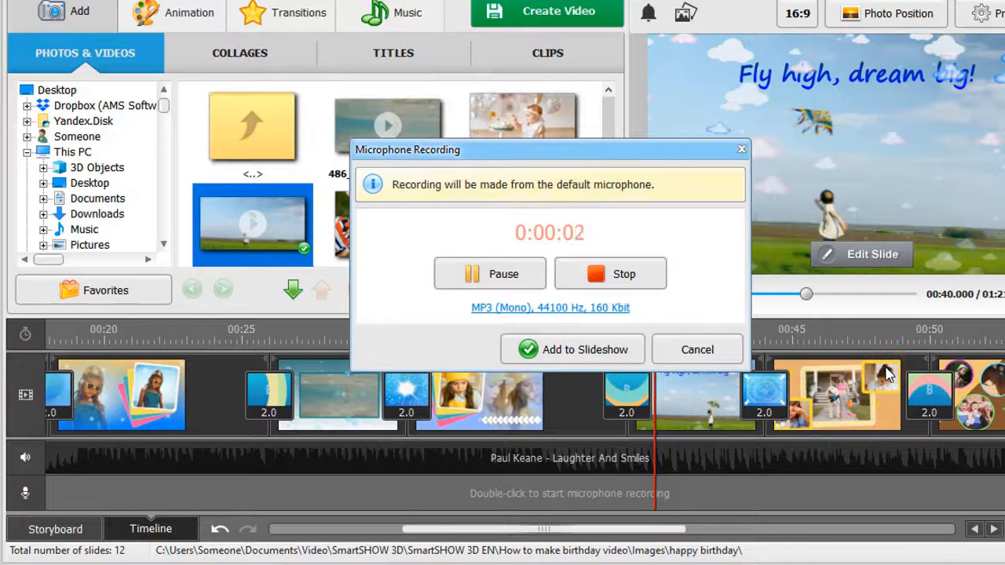
{"action": "left_click", "coordinate": [629, 279]}
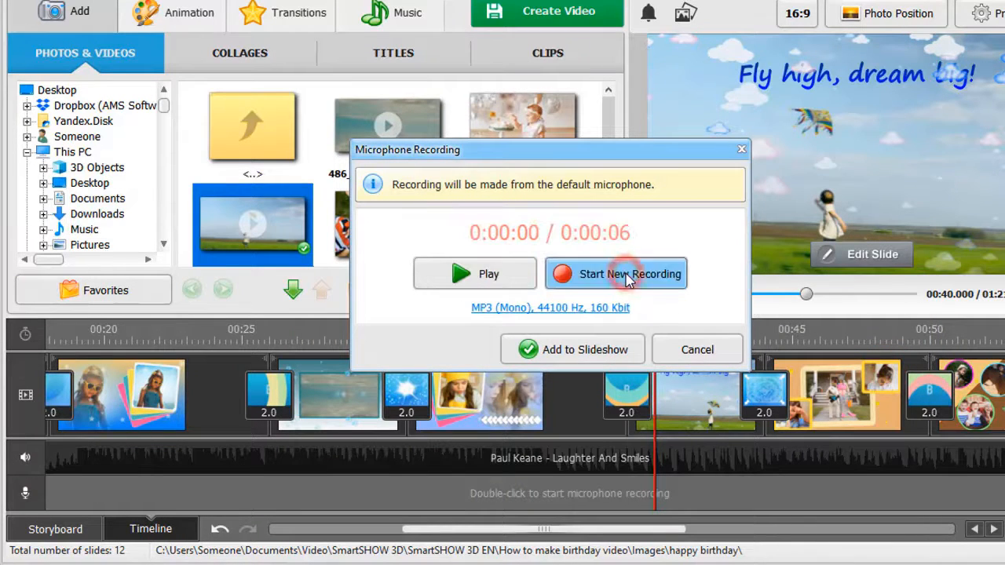
Add the voice recording to the slideshow and move it along the voice track to start at about 19 seconds
{"action": "left_click", "coordinate": [572, 350]}
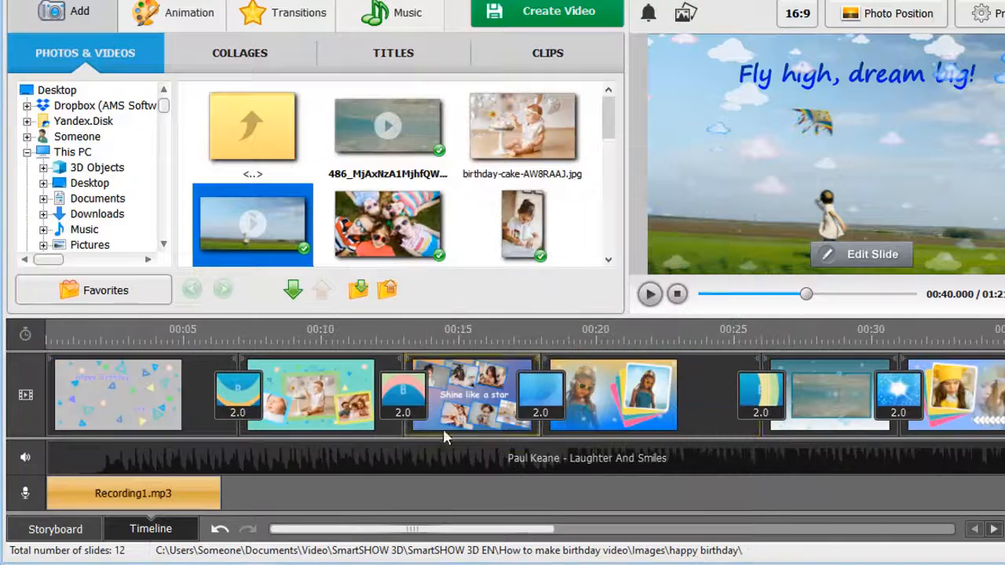
{"action": "left_click_drag", "start_coordinate": [177, 495], "coordinate": [263, 498]}
{"action": "left_click_drag", "start_coordinate": [628, 503], "coordinate": [703, 502]}
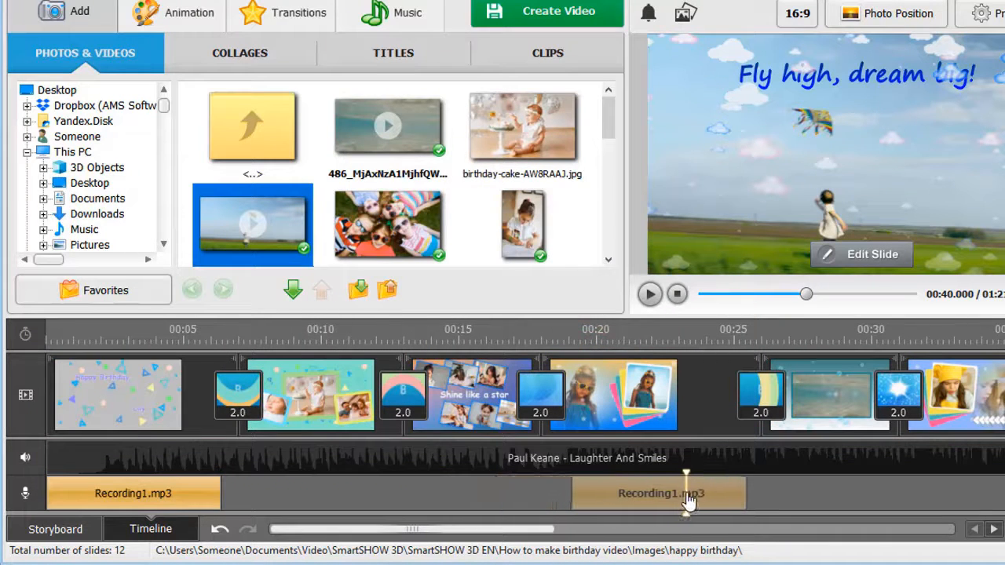
Add four audio points to the music track around the voice recording and lower the inner two so the music fades out beneath it
{"action": "right_click", "coordinate": [568, 449]}
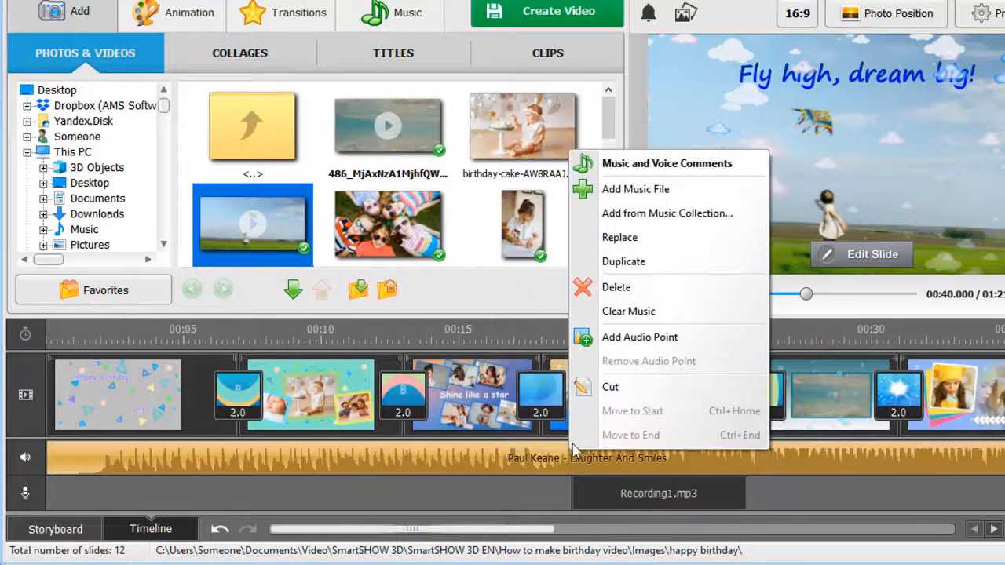
{"action": "left_click", "coordinate": [601, 337]}
{"action": "right_click", "coordinate": [504, 460]}
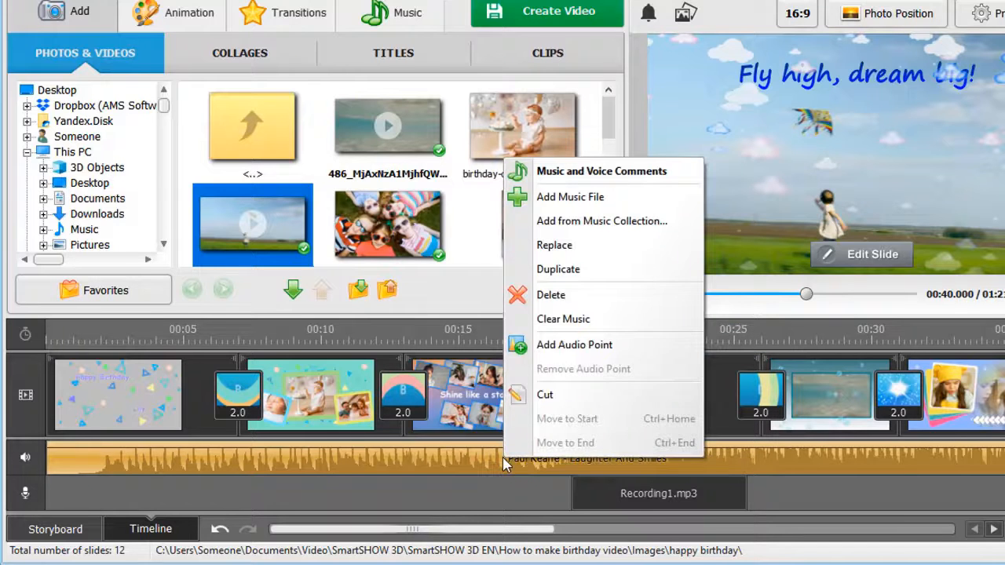
{"action": "left_click", "coordinate": [562, 346]}
{"action": "right_click", "coordinate": [708, 460]}
{"action": "left_click", "coordinate": [759, 351]}
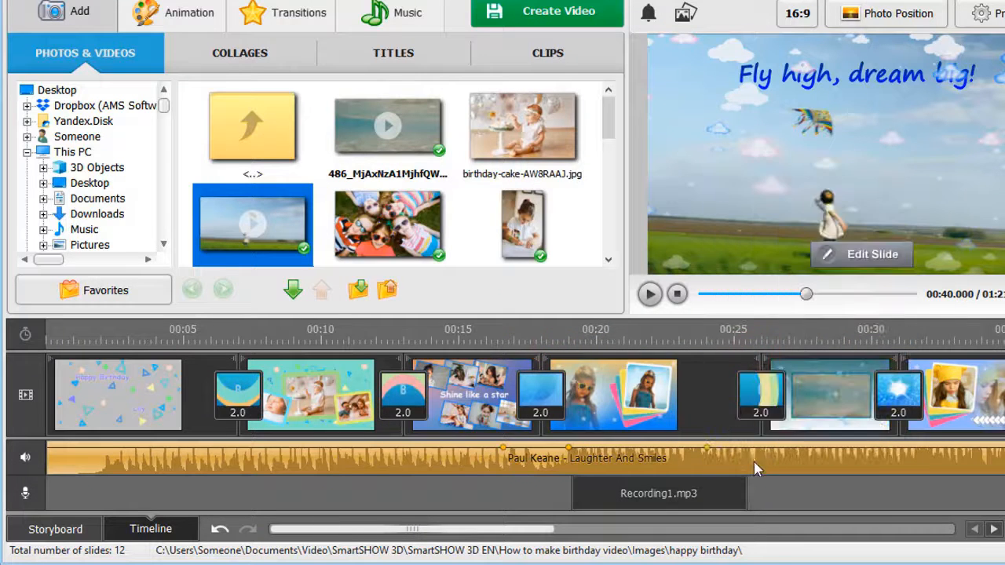
{"action": "right_click", "coordinate": [753, 460]}
{"action": "left_click", "coordinate": [813, 347]}
{"action": "left_click_drag", "start_coordinate": [710, 450], "coordinate": [730, 467]}
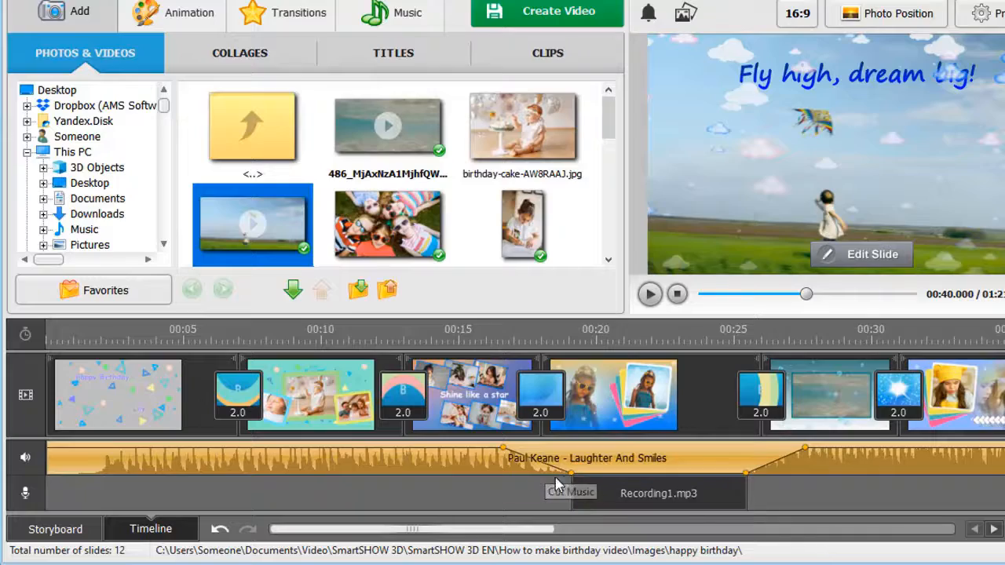
Preview the slideshow from the first slide and pause playback at about 36 seconds
{"action": "left_click", "coordinate": [112, 391]}
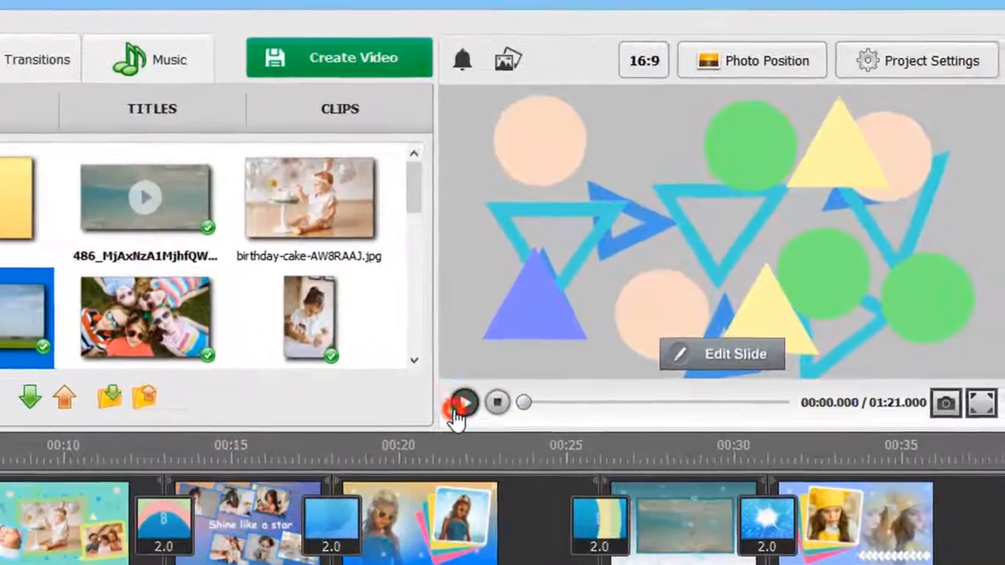
{"action": "left_click", "coordinate": [524, 367]}
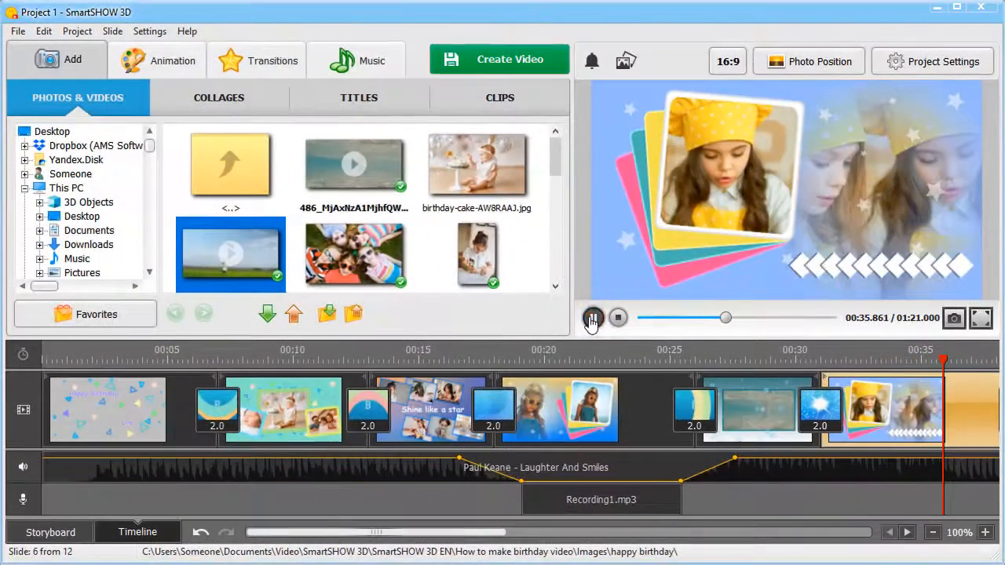
{"action": "left_click", "coordinate": [444, 415]}
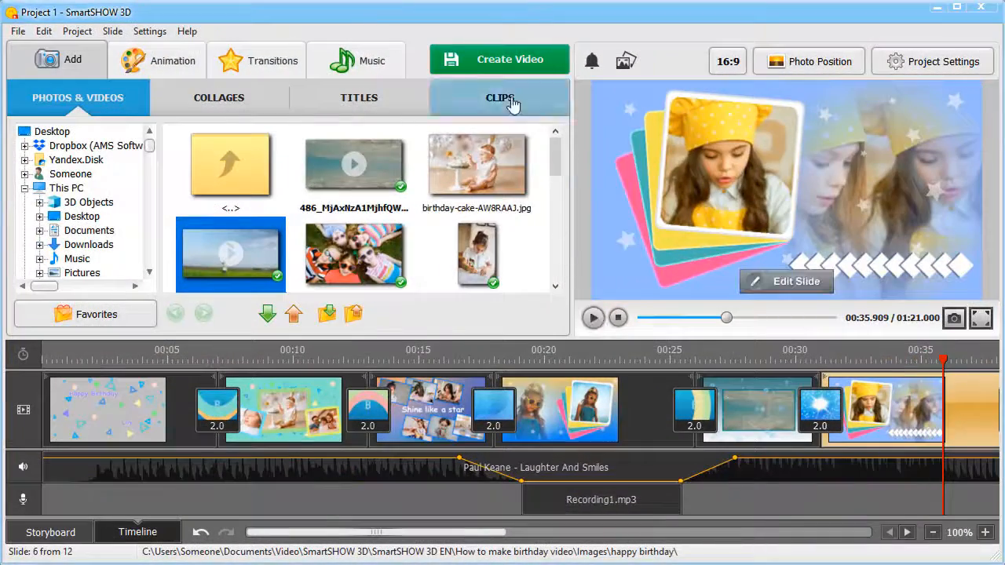
Open the video creation options for exporting the finished slideshow
{"action": "left_click", "coordinate": [499, 60]}
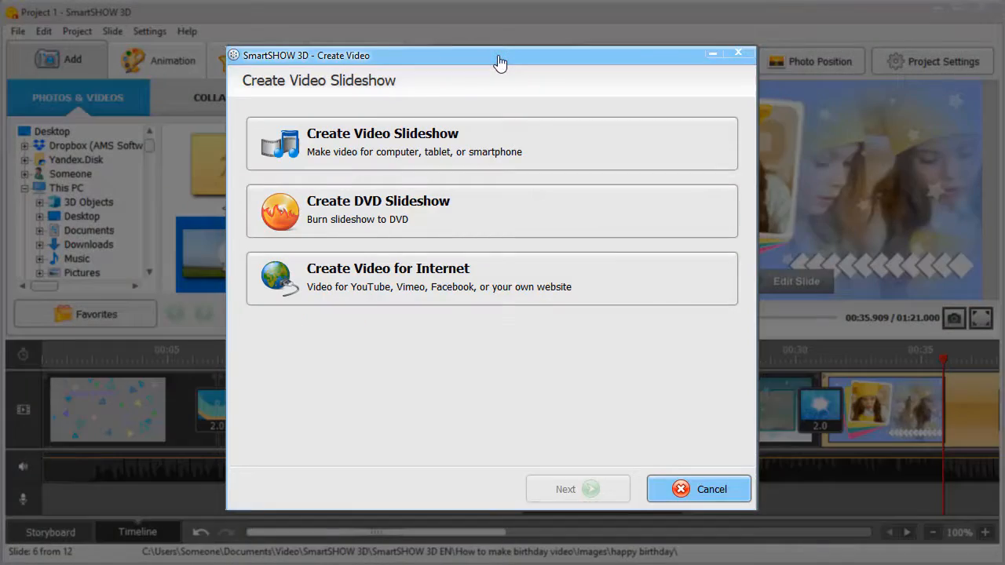